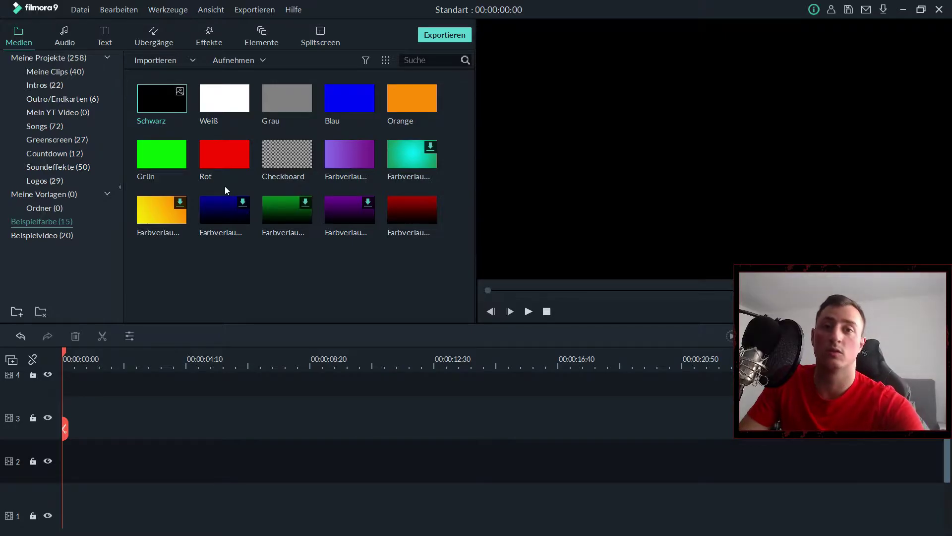
Step: Place the black sample colour at the start of video track 2 and set its duration to 5 seconds
{"action": "left_click_drag", "start_coordinate": [162, 98], "coordinate": [68, 464]}
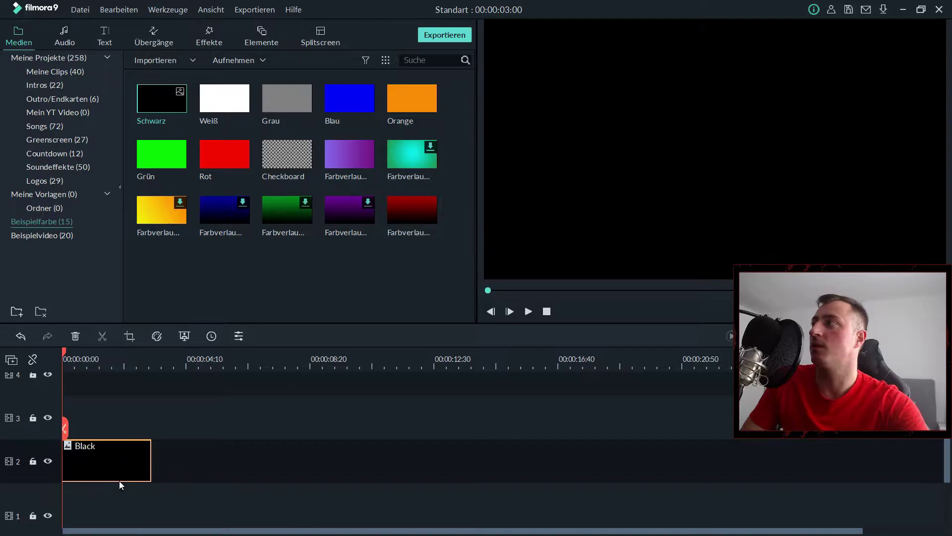
{"action": "right_click", "coordinate": [144, 458]}
{"action": "left_click", "coordinate": [219, 278]}
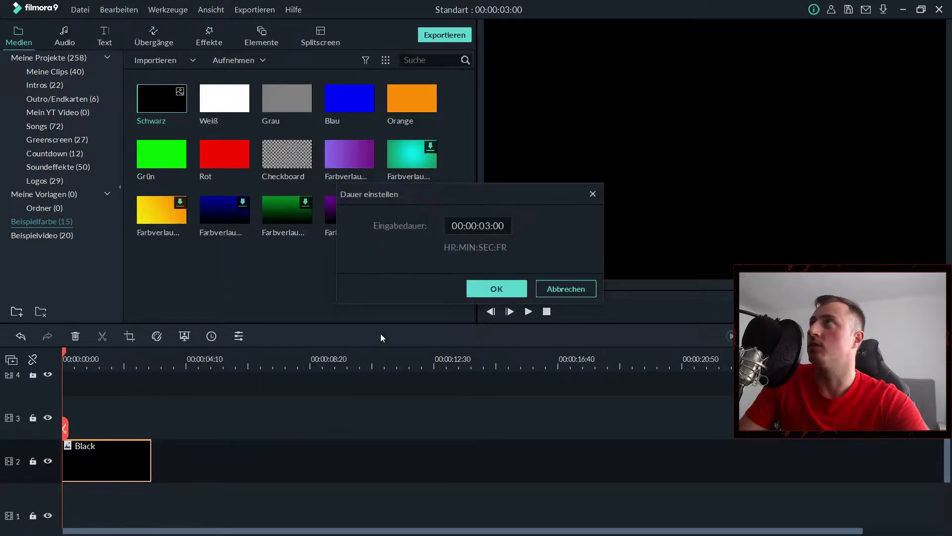
{"action": "double_click", "coordinate": [487, 226]}
{"action": "key", "text": "BackSpace"}
{"action": "type", "text": "5"}
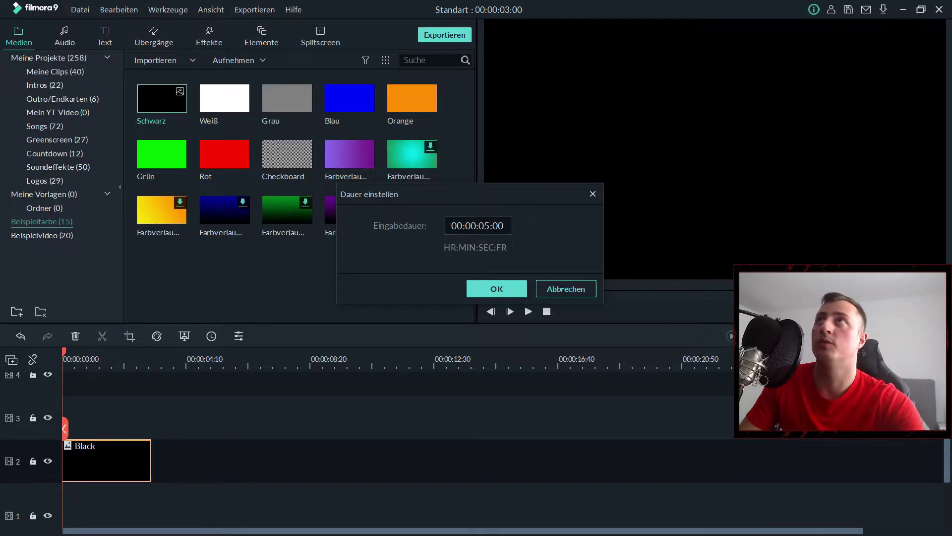
{"action": "left_click", "coordinate": [501, 287]}
Step: Add the Default Title on track 3 above the black clip and change its text to "Tutorial" in the advanced text editor
{"action": "left_click", "coordinate": [106, 36]}
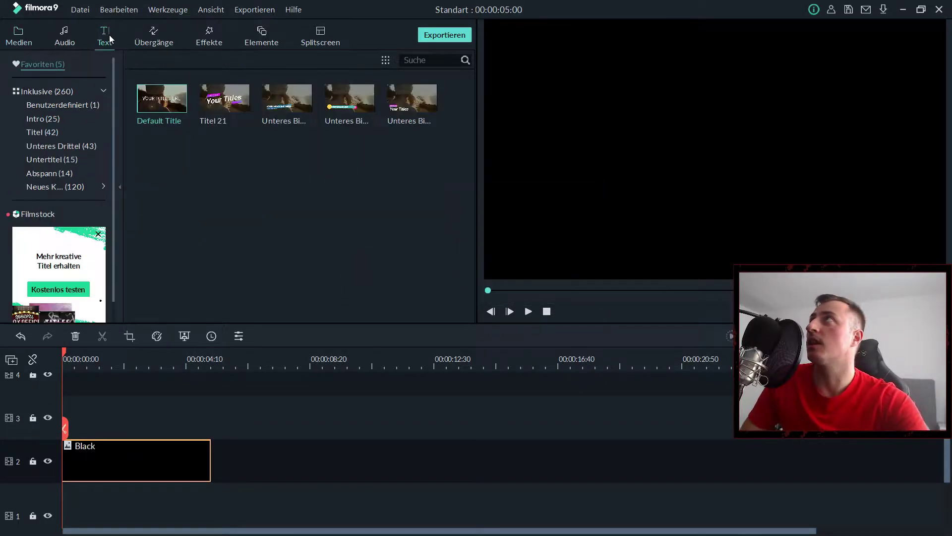
{"action": "left_click_drag", "start_coordinate": [183, 99], "coordinate": [145, 430]}
{"action": "double_click", "coordinate": [159, 421]}
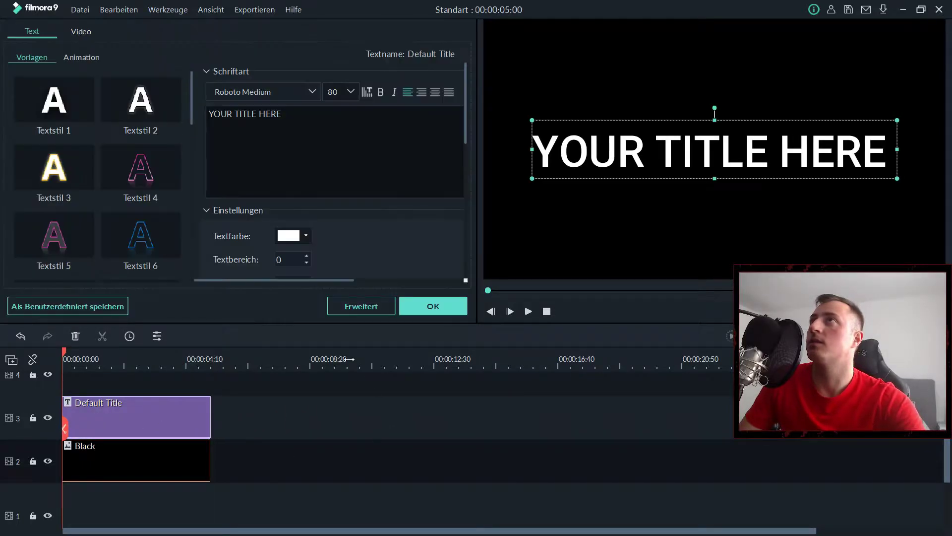
{"action": "left_click", "coordinate": [359, 310]}
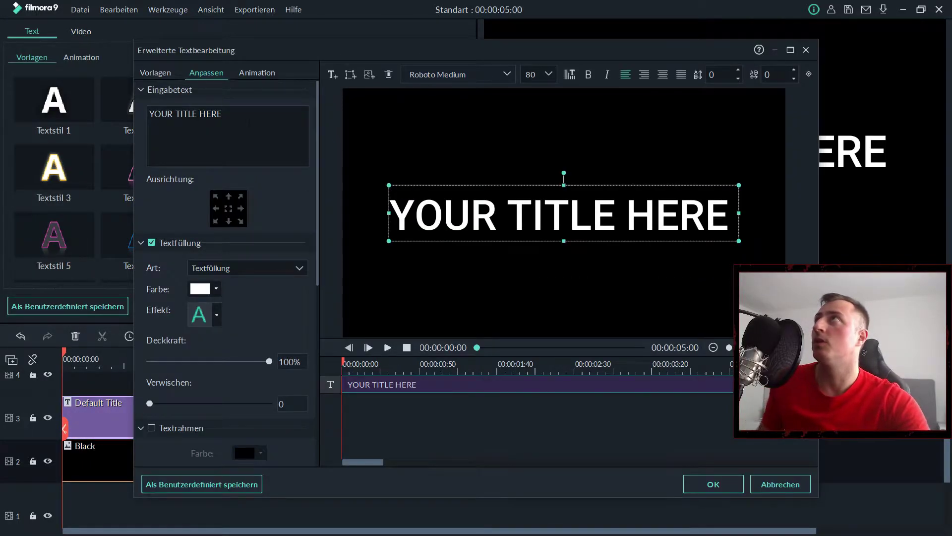
{"action": "left_click_drag", "start_coordinate": [224, 114], "coordinate": [122, 119]}
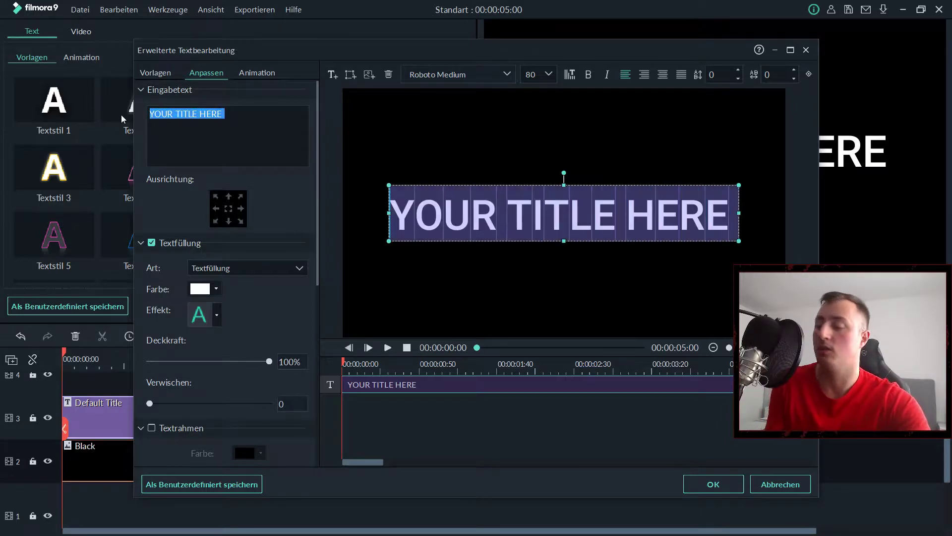
{"action": "type", "text": "Tutorial"}
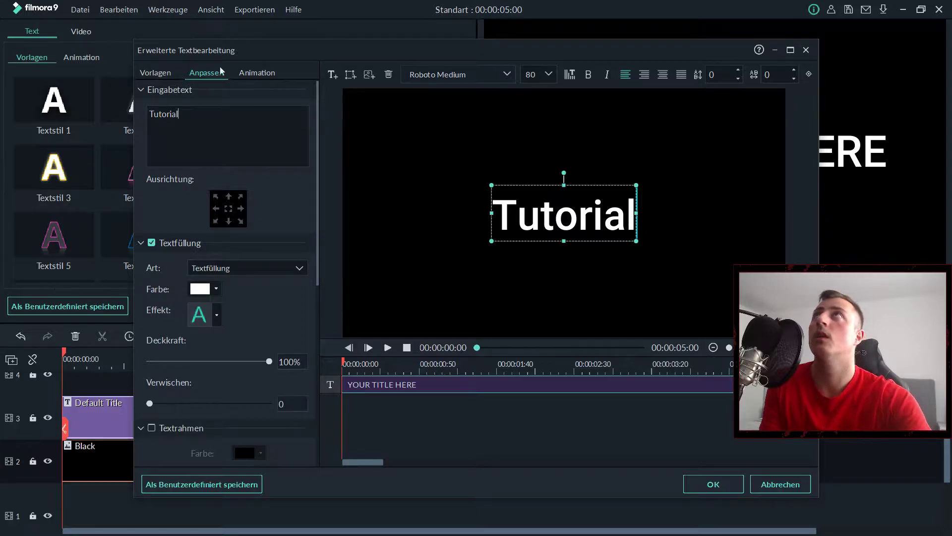
Step: Set the title's font to Impact and its size to 200
{"action": "left_click", "coordinate": [446, 74]}
{"action": "type", "text": "Impact"}
{"action": "key", "text": "Return"}
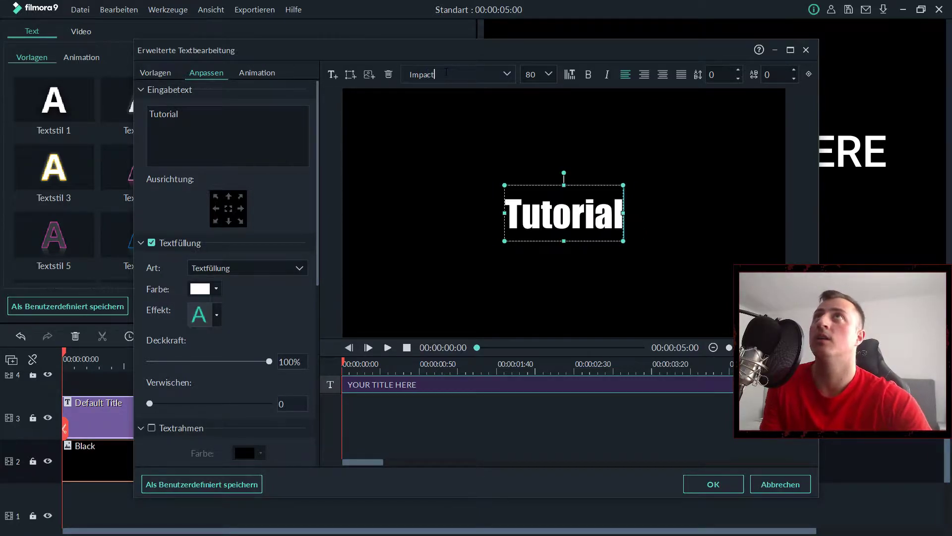
{"action": "key", "text": "Tab"}
{"action": "type", "text": "200"}
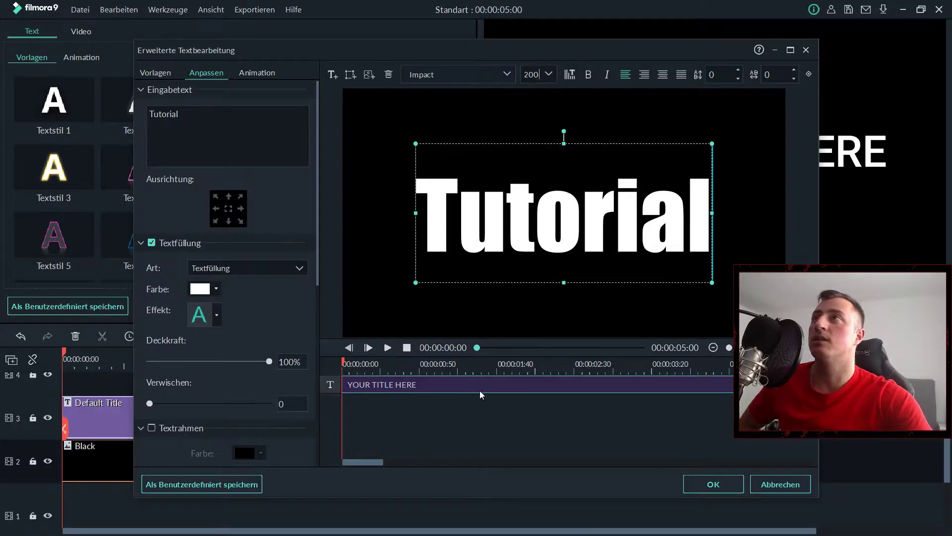
Step: Apply the Verdampfen animation to the title and lengthen its opening phase to about 00:00:01:26
{"action": "left_click", "coordinate": [261, 74]}
{"action": "mouse_move", "coordinate": [287, 327]}
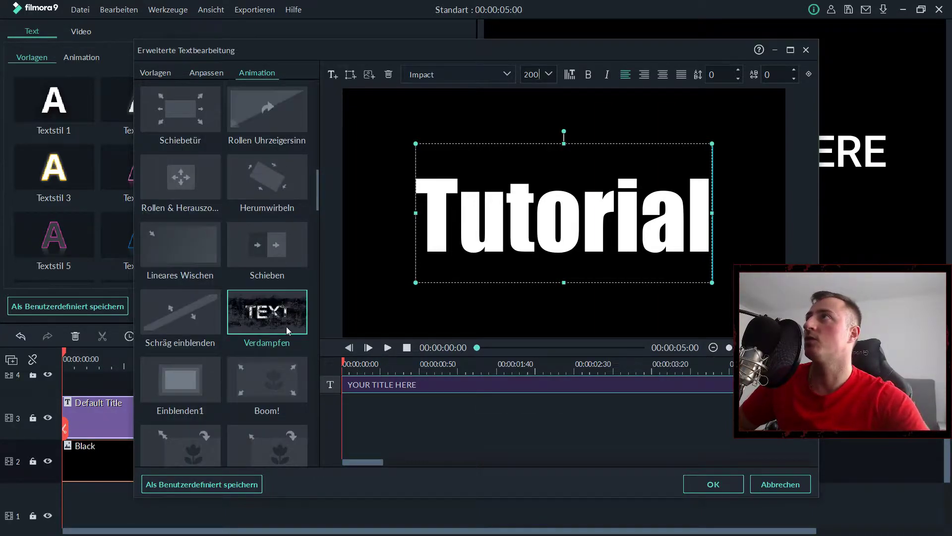
{"action": "double_click", "coordinate": [290, 321]}
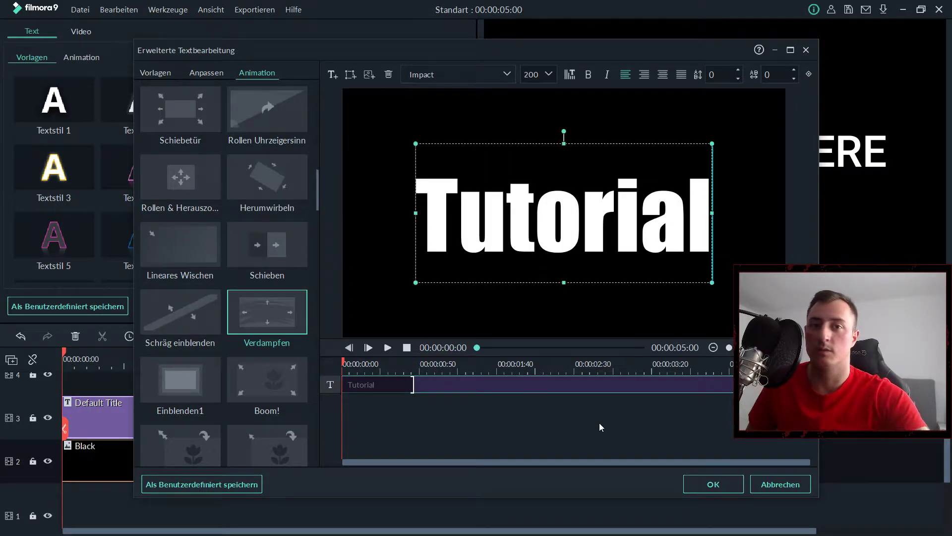
{"action": "left_click_drag", "start_coordinate": [413, 387], "coordinate": [475, 386]}
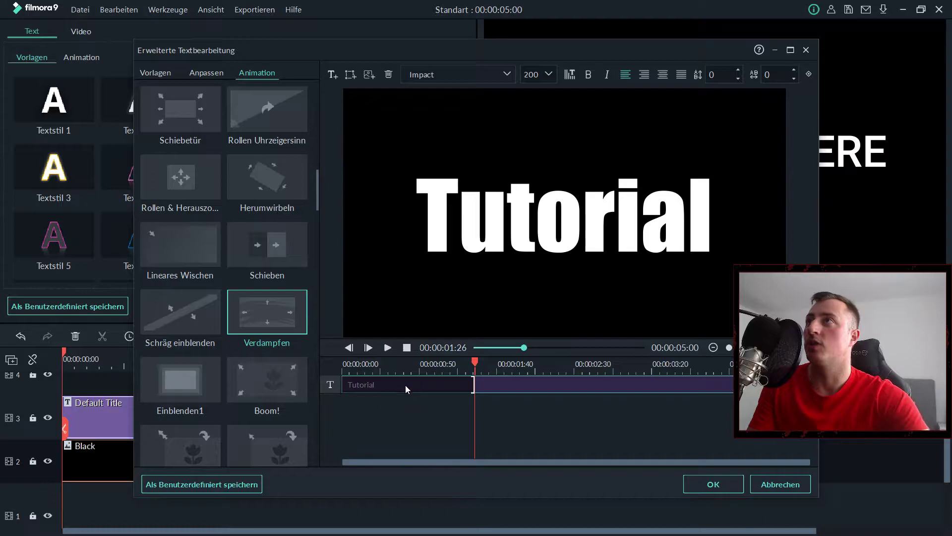
Step: Lengthen the title's closing animation to begin shortly after the 00:00:02:30 mark, preview it and apply the text changes
{"action": "left_click", "coordinate": [387, 348]}
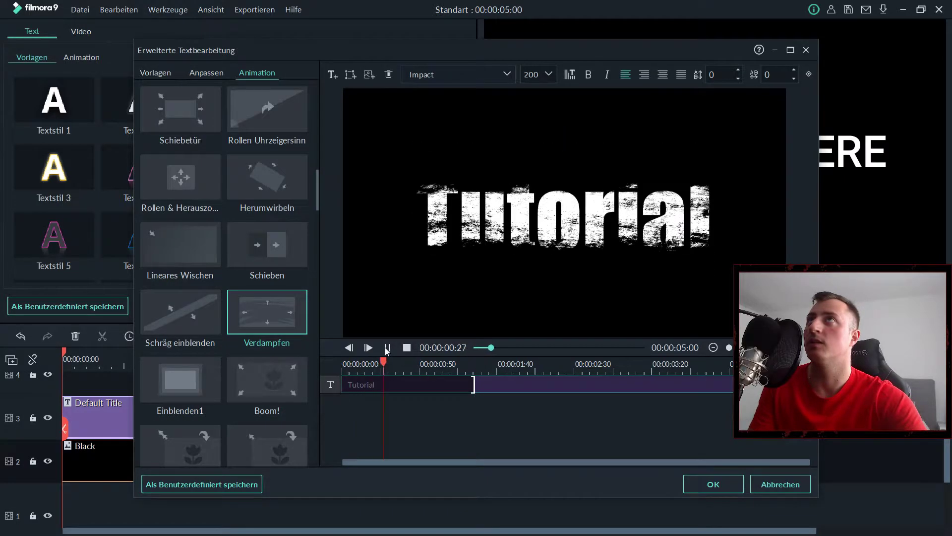
{"action": "key", "text": "space"}
{"action": "left_click_drag", "start_coordinate": [659, 364], "coordinate": [593, 370]}
{"action": "key", "text": "space"}
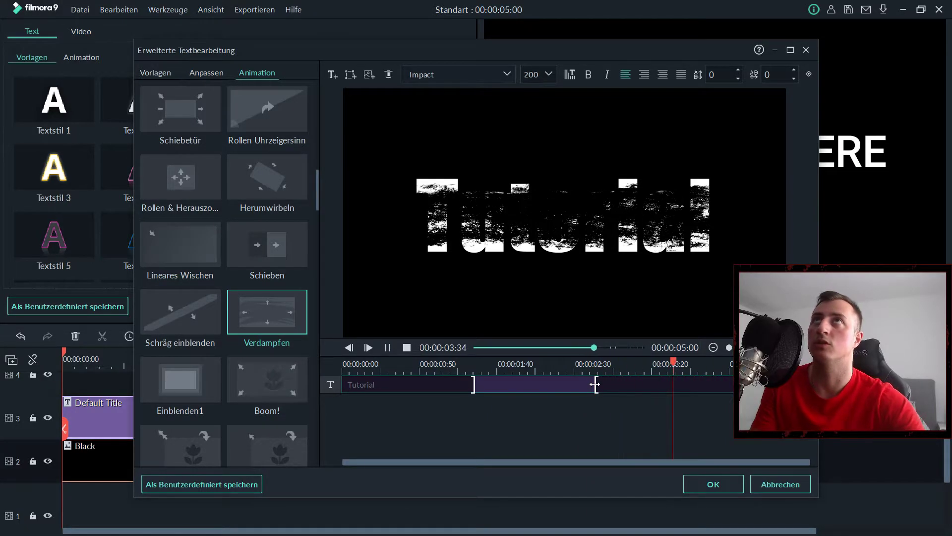
{"action": "key", "text": "space"}
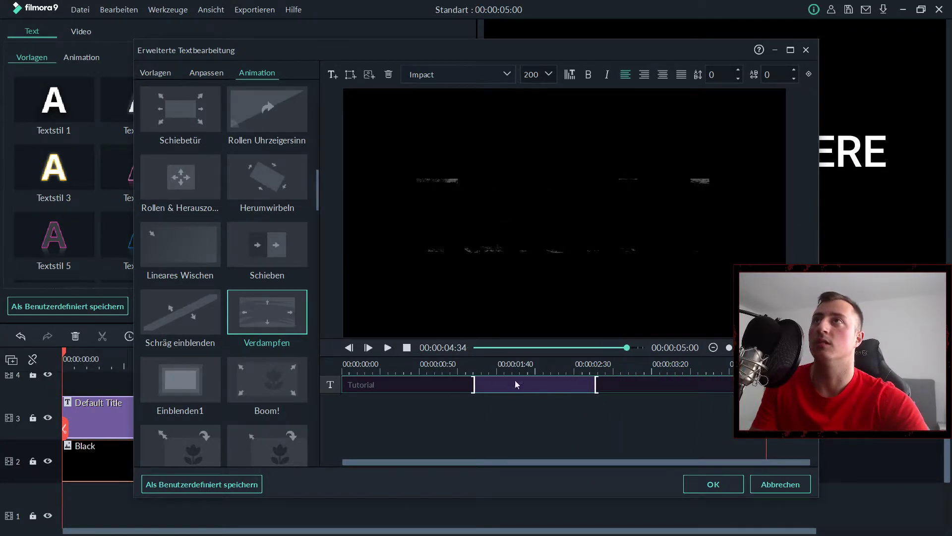
{"action": "left_click", "coordinate": [713, 484]}
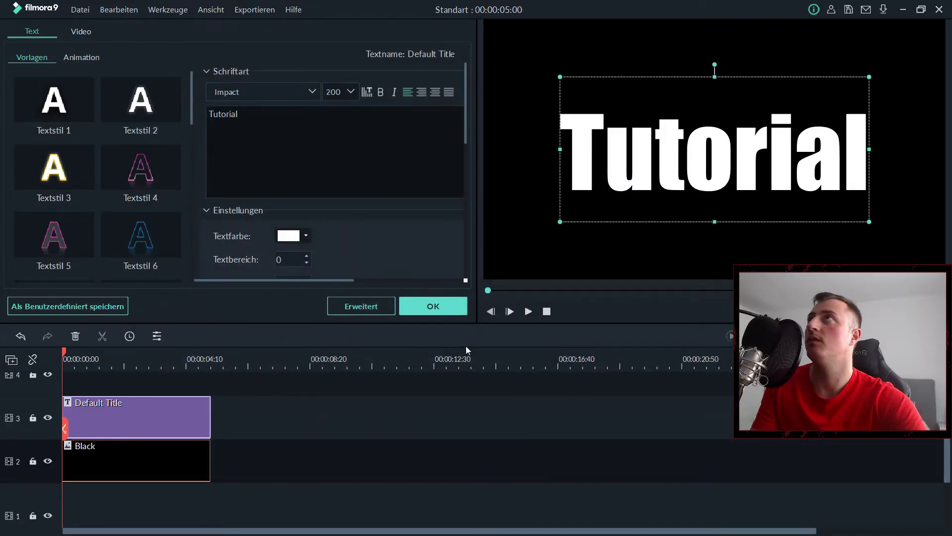
{"action": "left_click", "coordinate": [435, 308]}
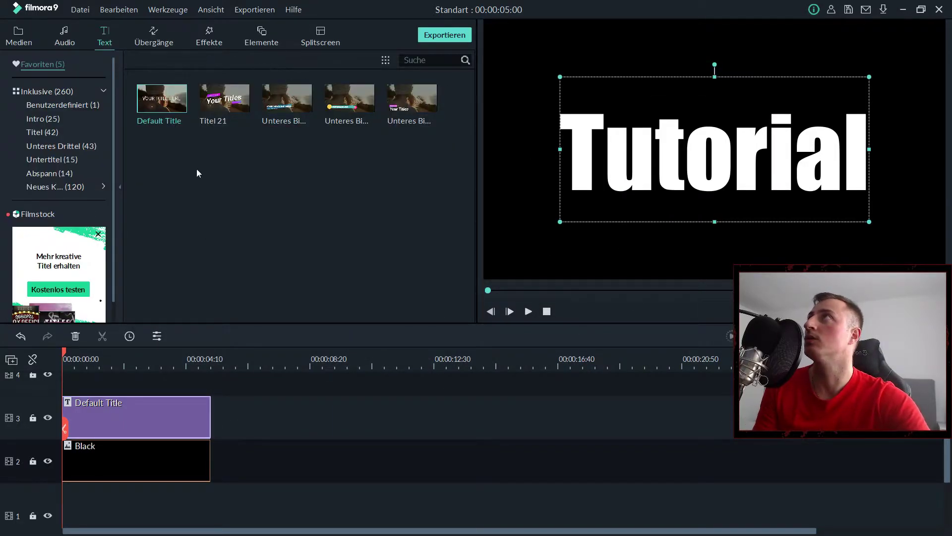
Step: Play the animated title from the start of the timeline to check it, and return the playhead to the beginning
{"action": "left_click", "coordinate": [144, 369]}
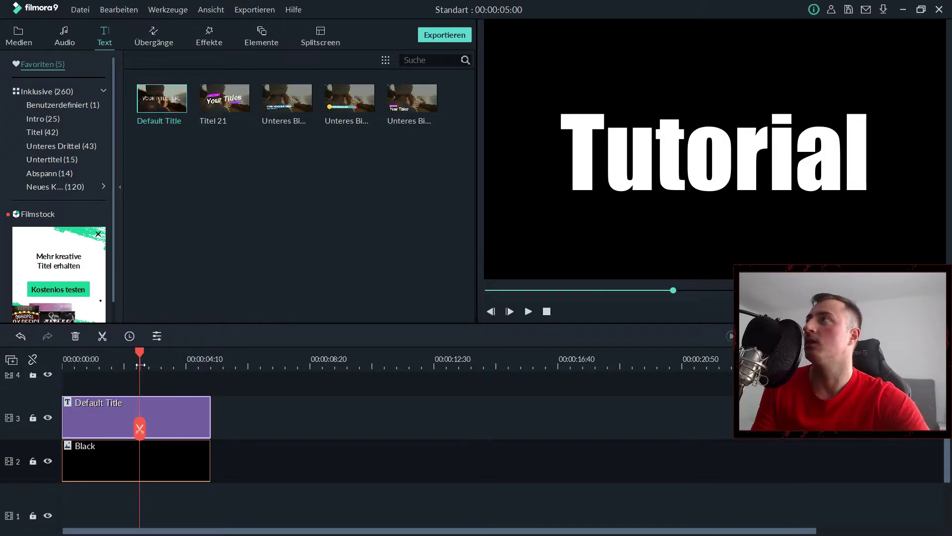
{"action": "left_click", "coordinate": [546, 312]}
{"action": "key", "text": "space"}
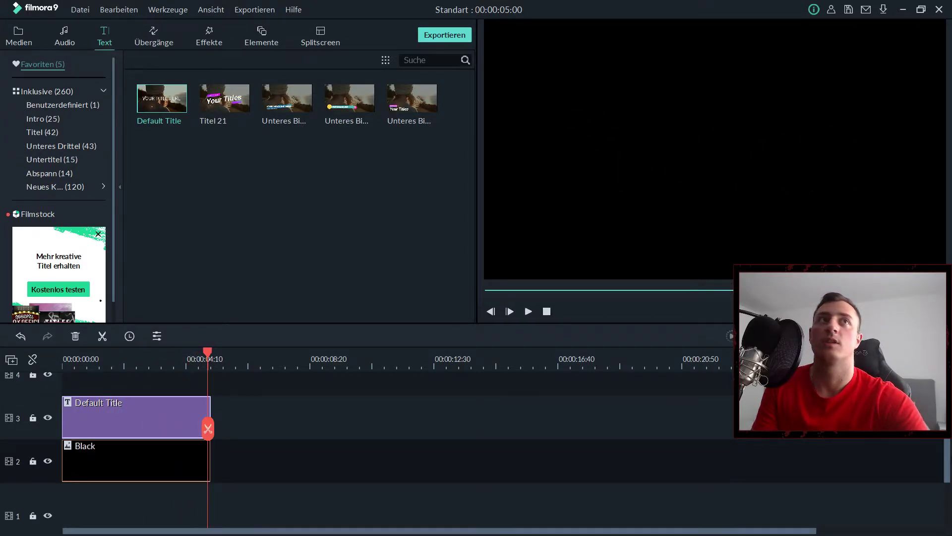
{"action": "scroll", "coordinate": [932, 437], "scroll_direction": "up", "scroll_amount": 2}
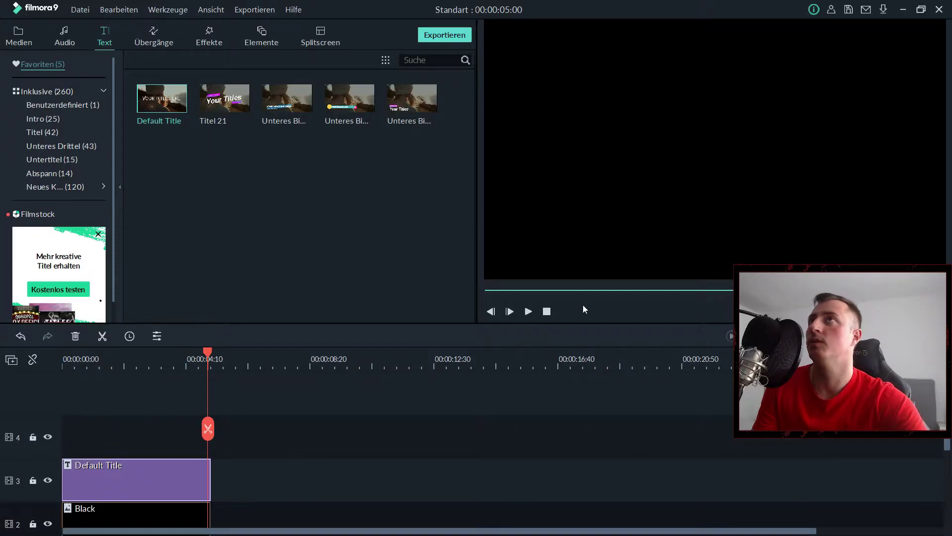
{"action": "left_click", "coordinate": [548, 312]}
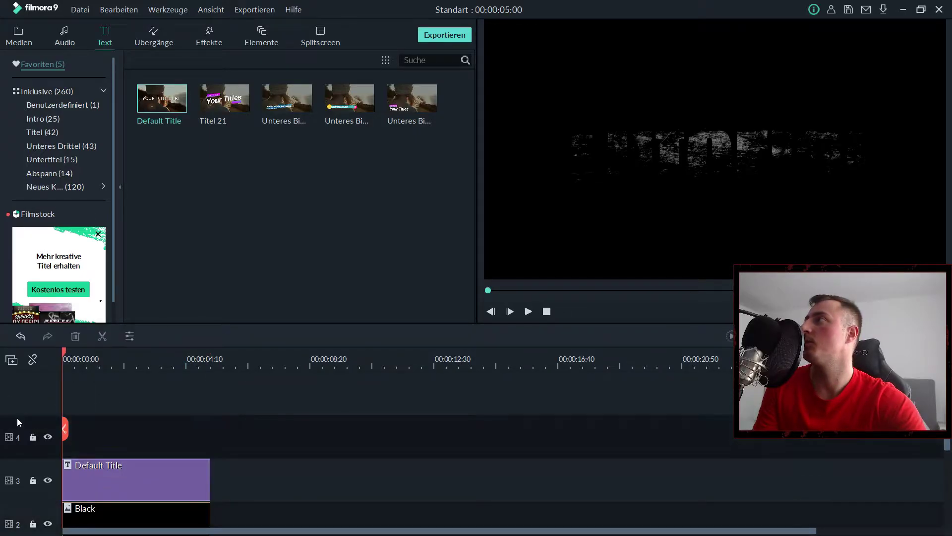
Step: Add the Extrem effect on track 4 over the whole title and preview the result
{"action": "left_click", "coordinate": [207, 41]}
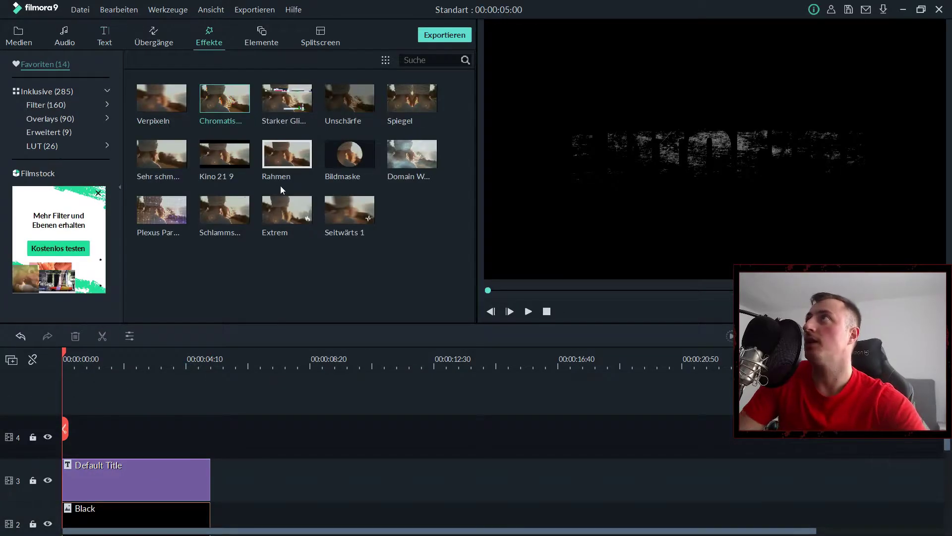
{"action": "mouse_move", "coordinate": [298, 232]}
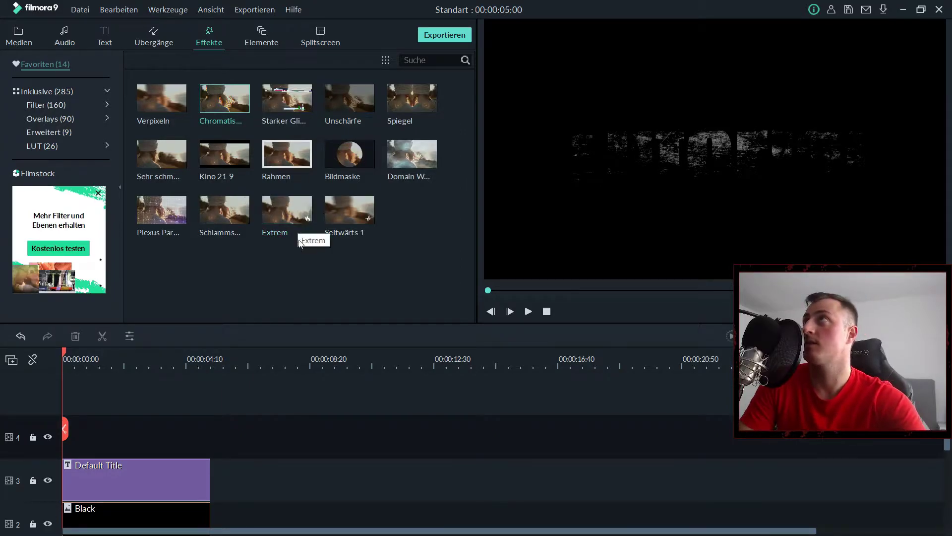
{"action": "left_click", "coordinate": [301, 218]}
{"action": "left_click_drag", "start_coordinate": [301, 219], "coordinate": [74, 417]}
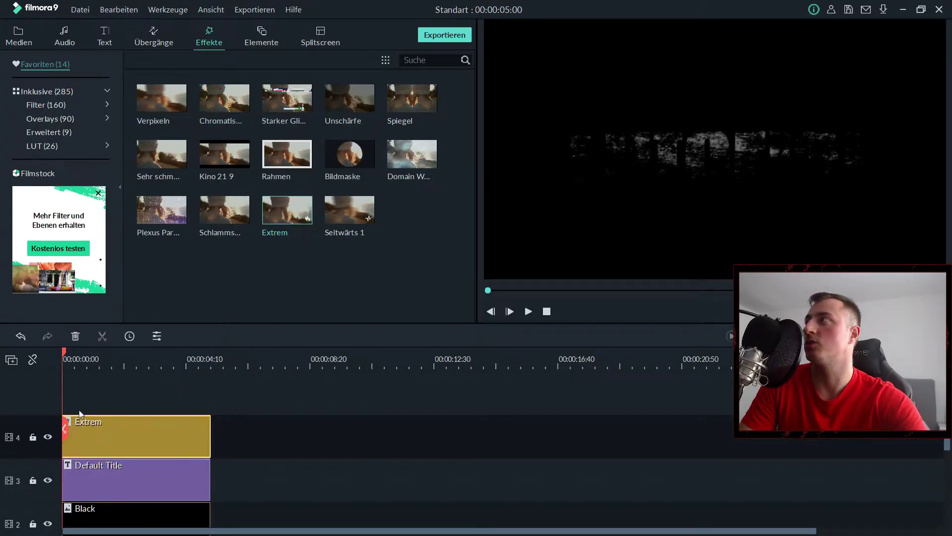
{"action": "left_click", "coordinate": [528, 312]}
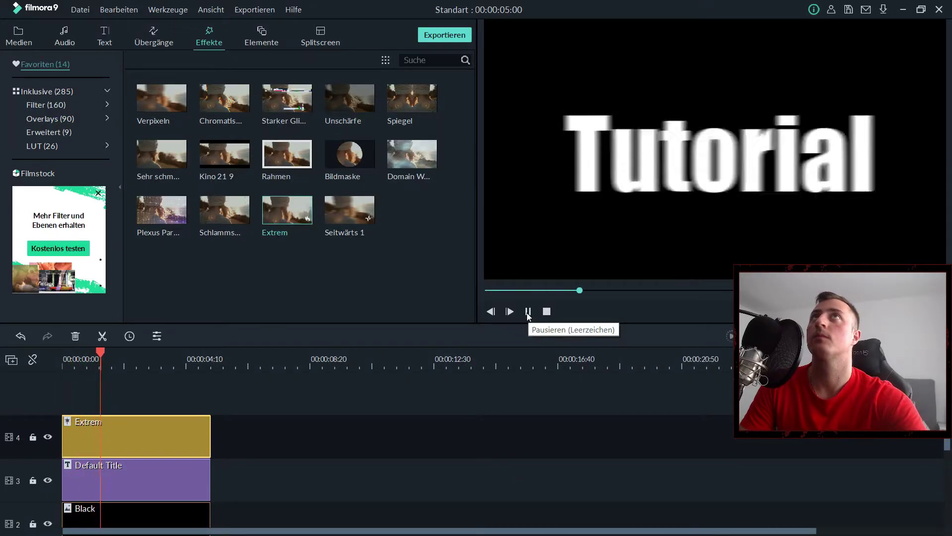
{"action": "left_click", "coordinate": [528, 312]}
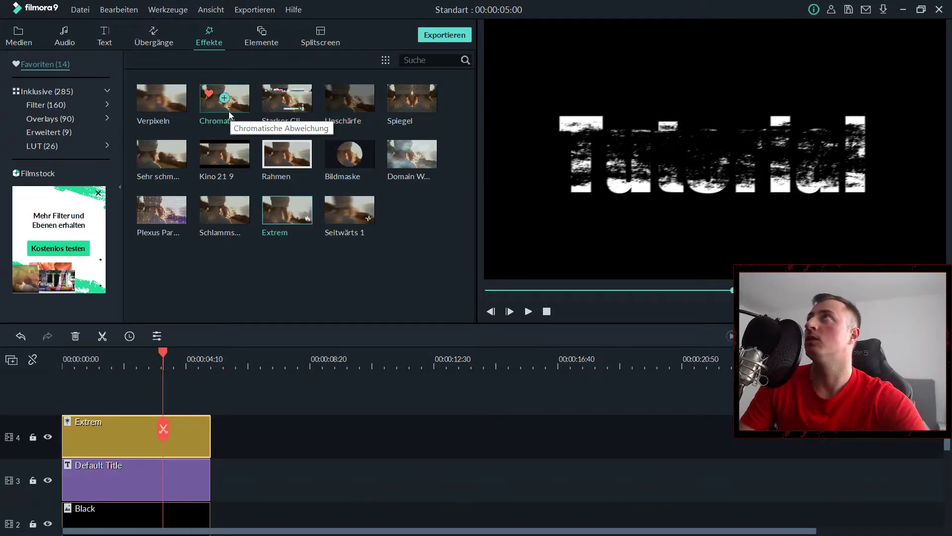
Step: Add the Chromatische Abweichung effect on a track above the Extrem effect and preview the intro from the start
{"action": "left_click_drag", "start_coordinate": [229, 111], "coordinate": [69, 388]}
{"action": "left_click", "coordinate": [549, 311]}
{"action": "left_click", "coordinate": [529, 311]}
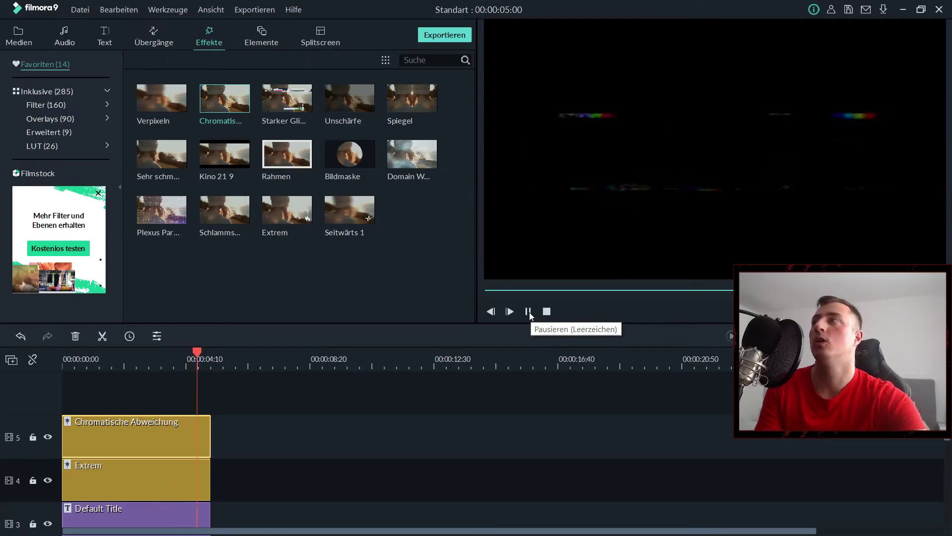
{"action": "left_click", "coordinate": [529, 312]}
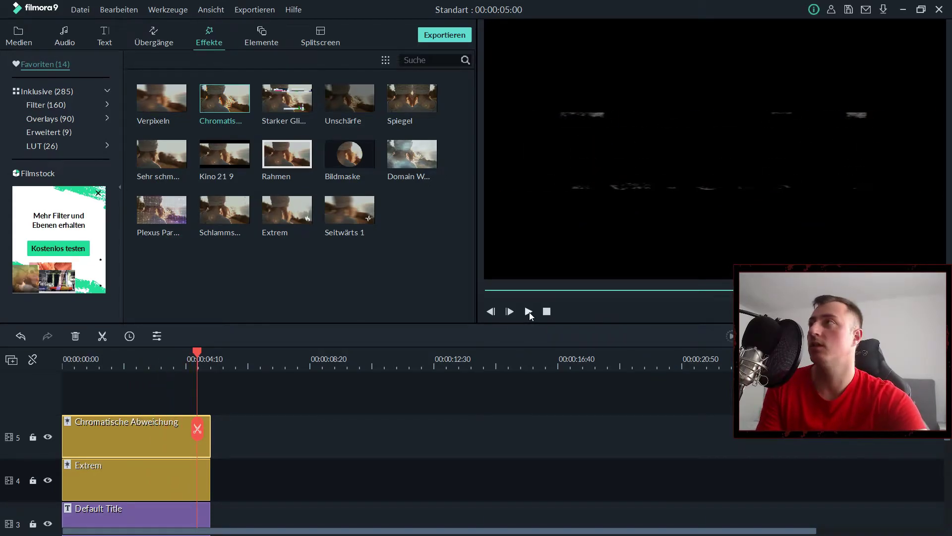
Step: Copy the black clip, title and both effects together and paste the copies just after the end of the originals
{"action": "scroll", "coordinate": [277, 437], "scroll_direction": "down", "scroll_amount": 5}
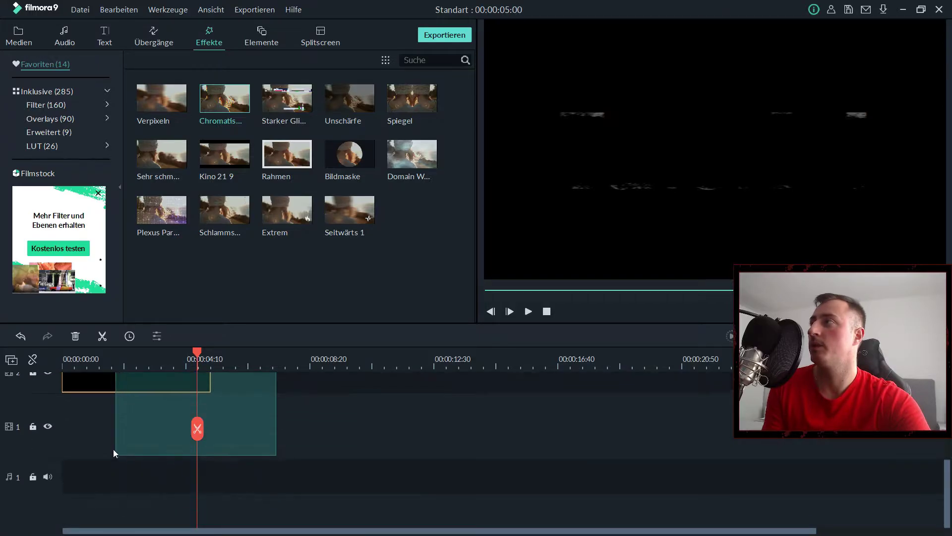
{"action": "left_click_drag", "start_coordinate": [109, 391], "coordinate": [210, 389]}
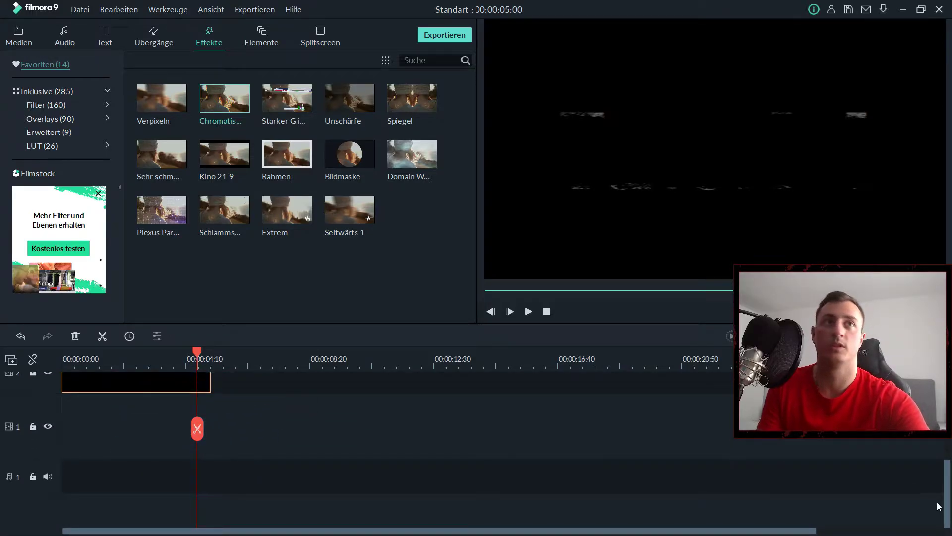
{"action": "scroll", "coordinate": [949, 505], "scroll_direction": "up", "scroll_amount": 5}
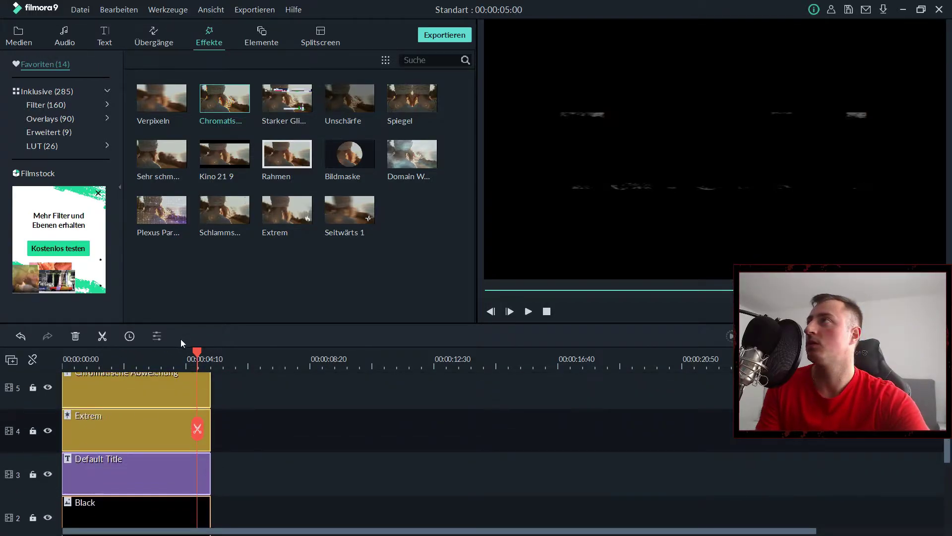
{"action": "left_click_drag", "start_coordinate": [195, 351], "coordinate": [214, 351]}
{"action": "key", "text": "ctrl+v"}
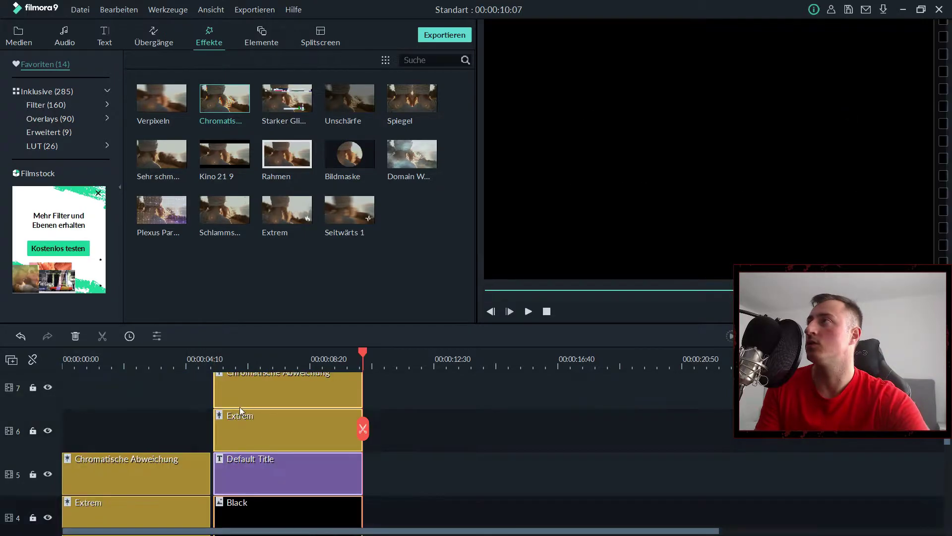
Step: Move the pasted clips down onto the same tracks as the originals, flush against the end of the first set
{"action": "left_click_drag", "start_coordinate": [319, 393], "coordinate": [313, 478]}
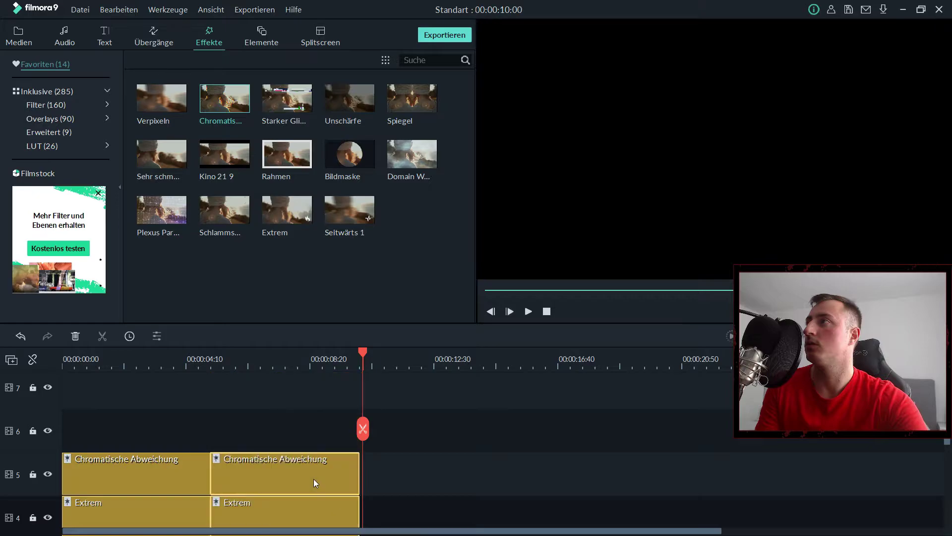
{"action": "left_click", "coordinate": [436, 479]}
{"action": "scroll", "coordinate": [947, 441], "scroll_direction": "down", "scroll_amount": 1}
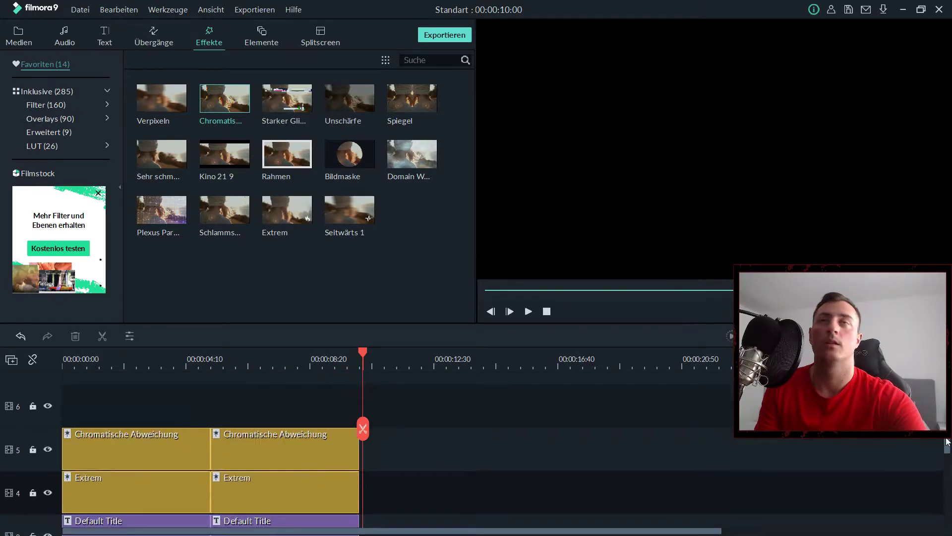
Step: Enlarge the timeline area and change the text of the second title from the start of the sequence to "Glitch"
{"action": "scroll", "coordinate": [948, 440], "scroll_direction": "down", "scroll_amount": 1}
{"action": "left_click", "coordinate": [545, 311]}
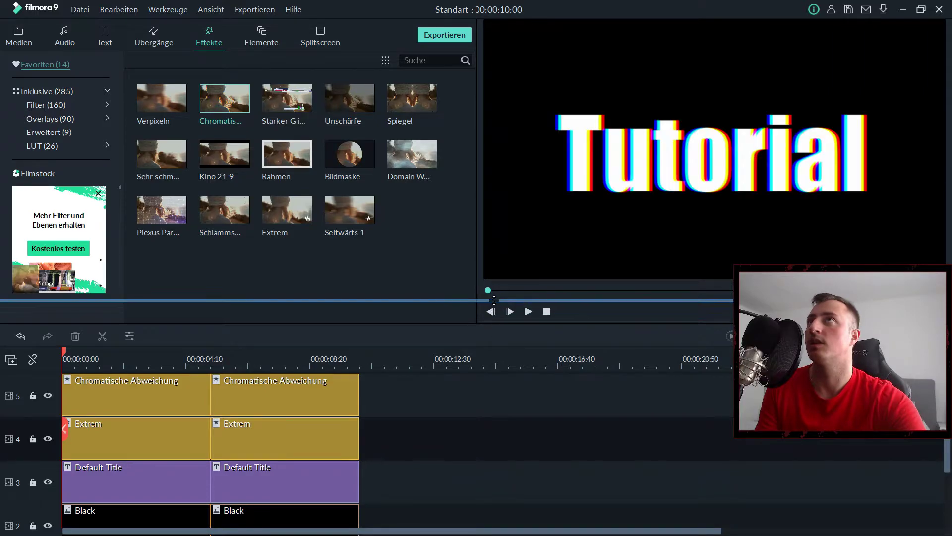
{"action": "left_click_drag", "start_coordinate": [494, 300], "coordinate": [494, 277]}
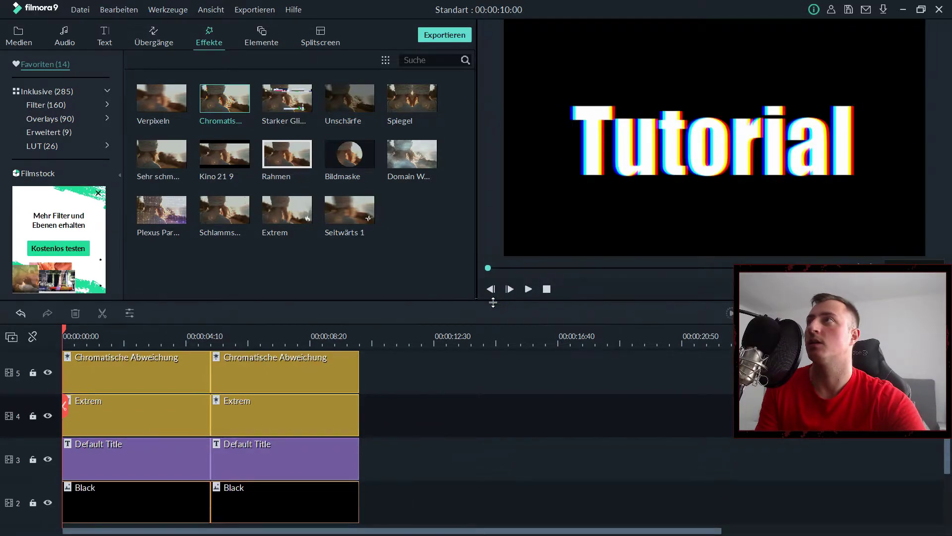
{"action": "double_click", "coordinate": [318, 457]}
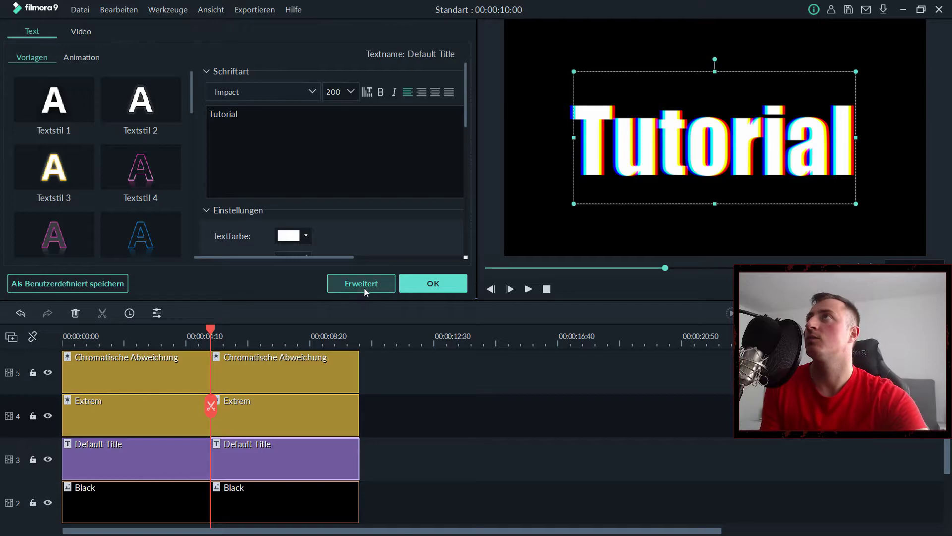
{"action": "left_click", "coordinate": [363, 286]}
{"action": "double_click", "coordinate": [213, 112]}
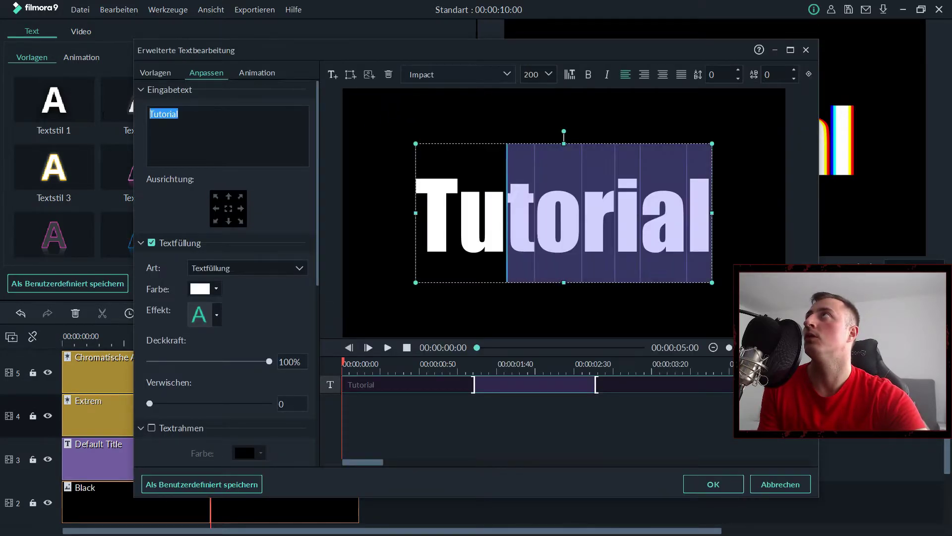
{"action": "type", "text": "Glitch"}
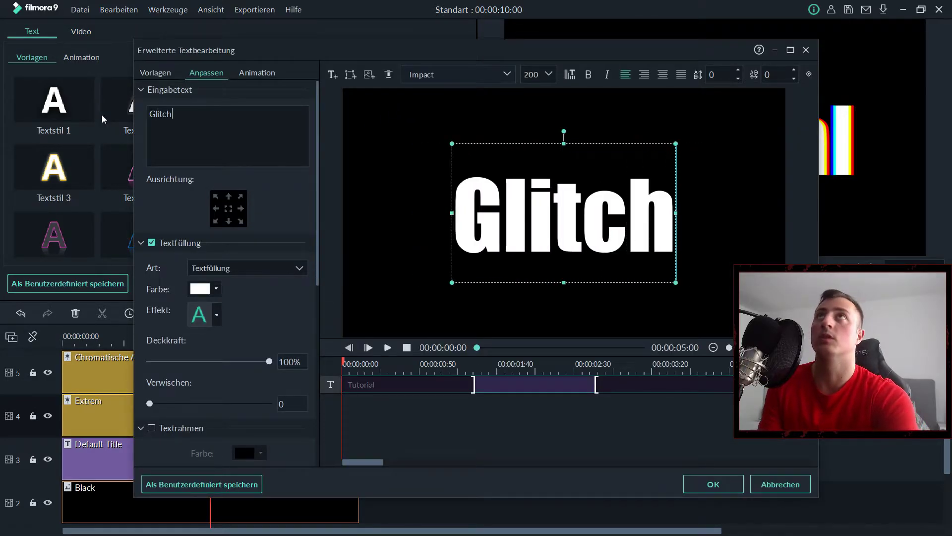
{"action": "left_click", "coordinate": [695, 484]}
Step: Copy the second set of black clip, title and effects and place the copy on the matching tracks, flush after it
{"action": "left_click_drag", "start_coordinate": [391, 370], "coordinate": [315, 495]}
{"action": "left_click", "coordinate": [33, 359]}
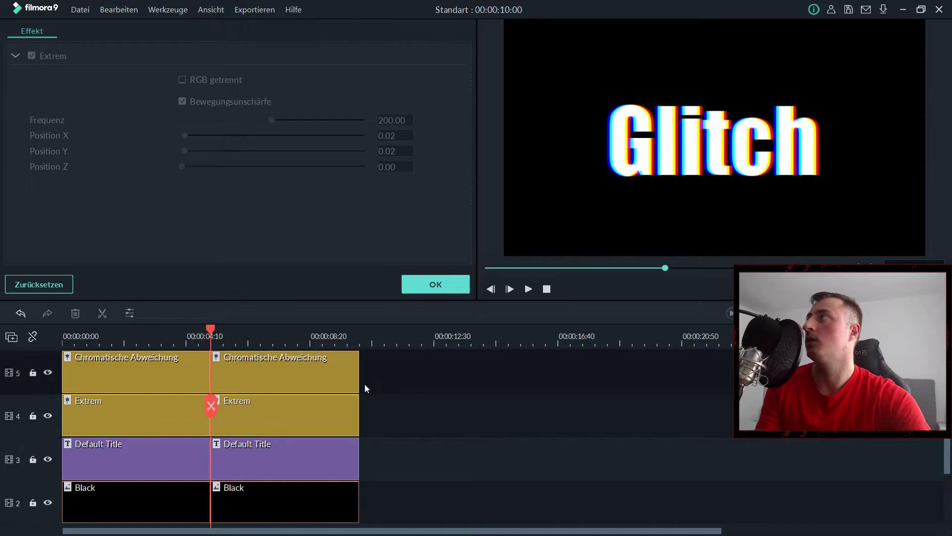
{"action": "left_click", "coordinate": [385, 344]}
{"action": "key", "text": "ctrl+v"}
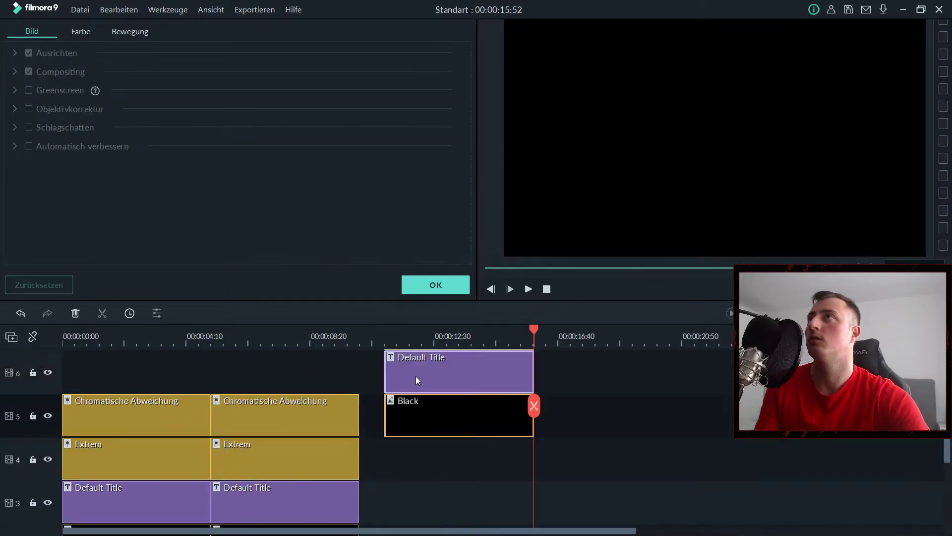
{"action": "left_click_drag", "start_coordinate": [419, 383], "coordinate": [376, 492]}
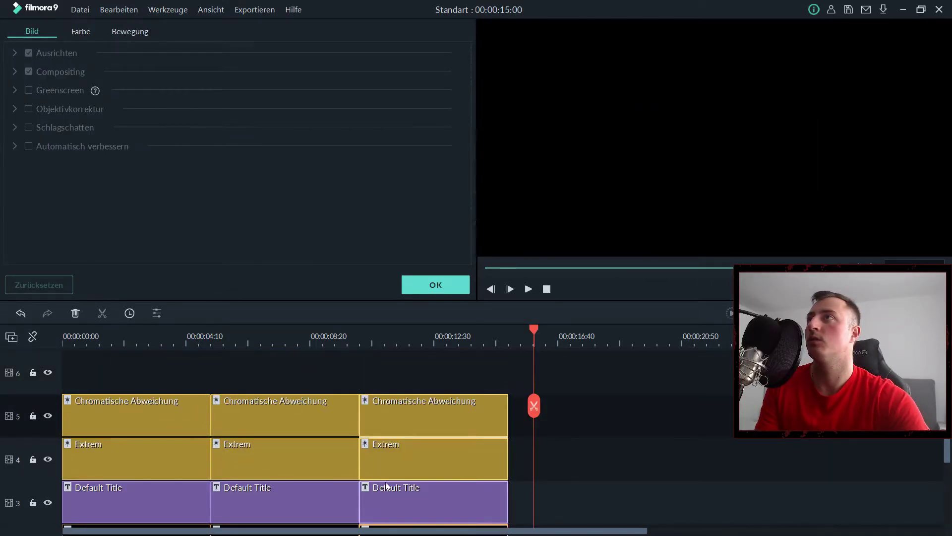
Step: Change the text of the third title to "Texte"
{"action": "double_click", "coordinate": [405, 495]}
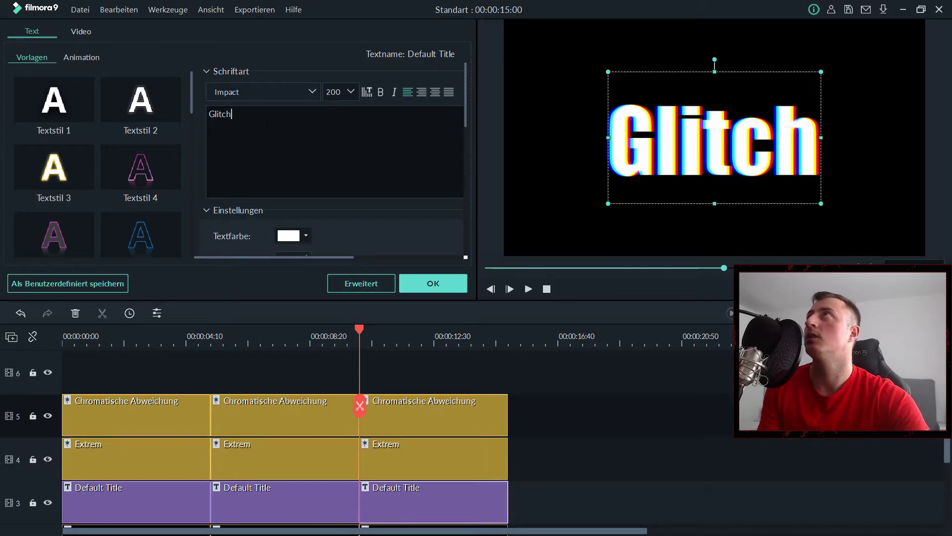
{"action": "key", "text": "ctrl+a"}
{"action": "key", "text": "BackSpace"}
{"action": "type", "text": "Texte"}
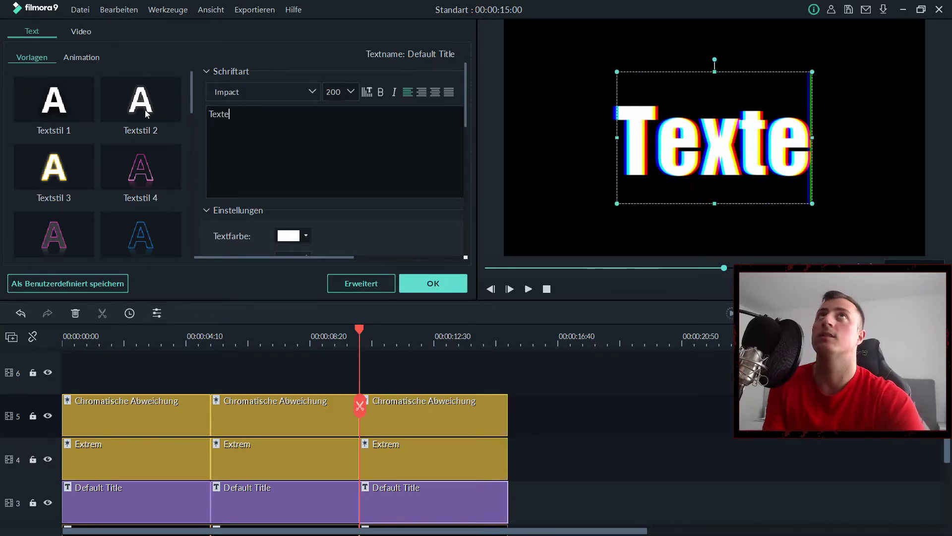
{"action": "left_click", "coordinate": [427, 284]}
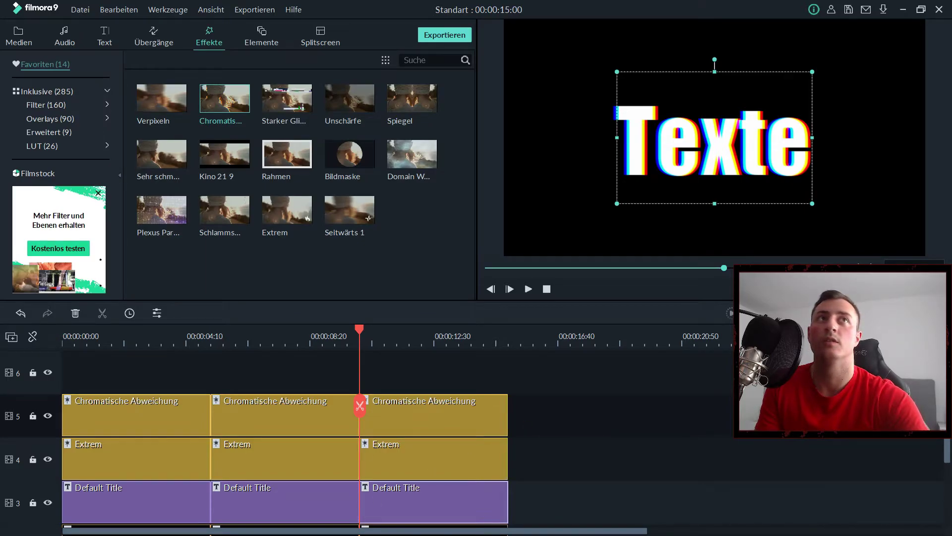
Step: Set the duration of the second title, "Glitch", to 2 seconds (00:00:02:00)
{"action": "scroll", "coordinate": [527, 371], "scroll_direction": "down", "scroll_amount": 3}
{"action": "left_click", "coordinate": [330, 403]}
{"action": "right_click", "coordinate": [324, 389]}
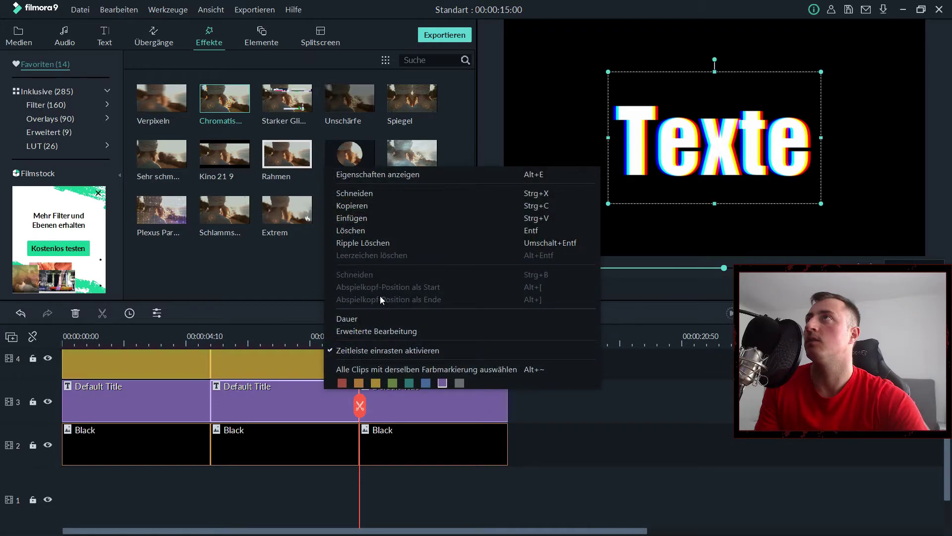
{"action": "left_click", "coordinate": [347, 322]}
{"action": "left_click", "coordinate": [489, 226]}
{"action": "key", "text": "BackSpace"}
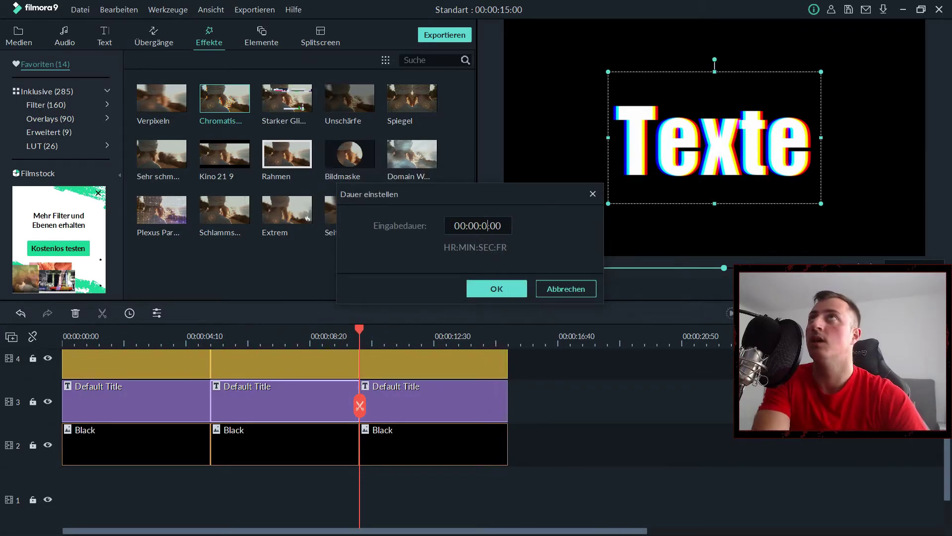
{"action": "type", "text": "2"}
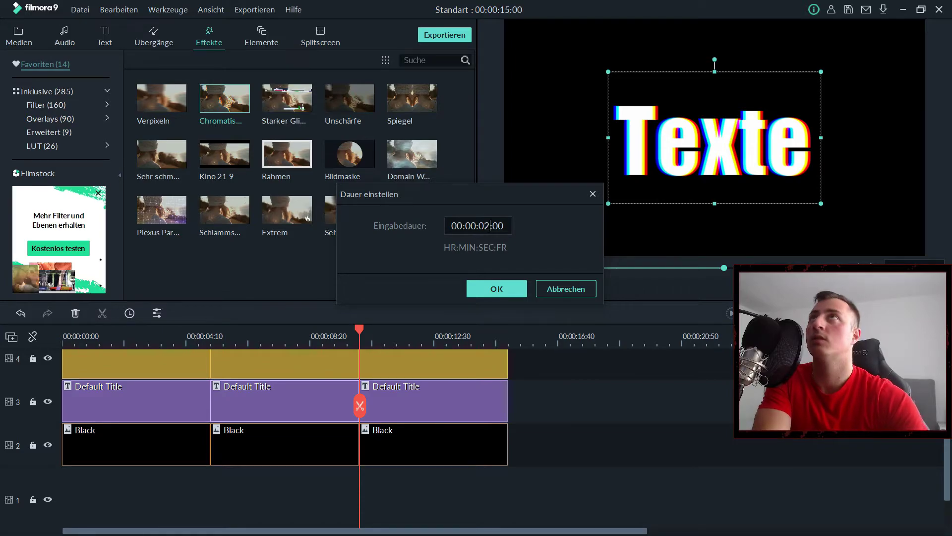
{"action": "left_click", "coordinate": [481, 290]}
Step: Trim the second set's black clip and both effects to the end of its title and close the gap before the third set
{"action": "right_click", "coordinate": [417, 402]}
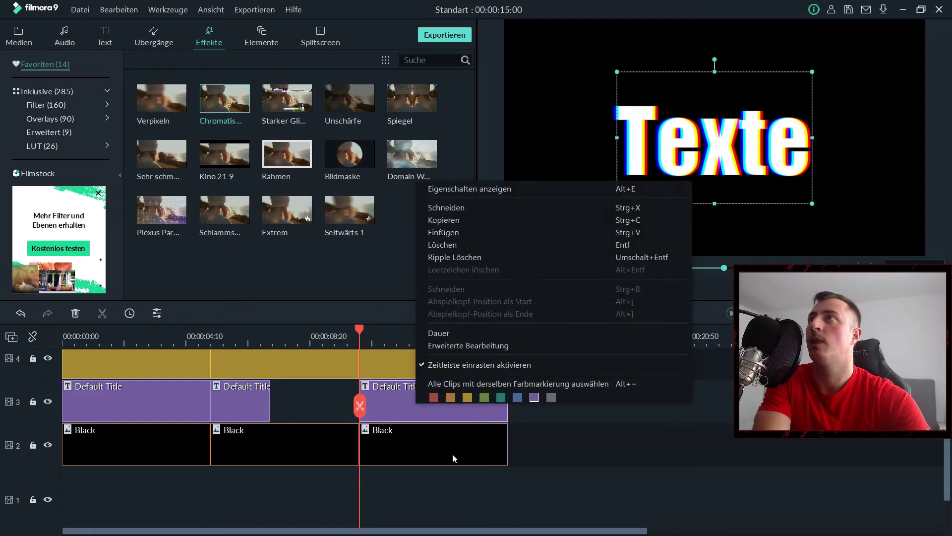
{"action": "left_click", "coordinate": [452, 457]}
{"action": "left_click", "coordinate": [354, 440]}
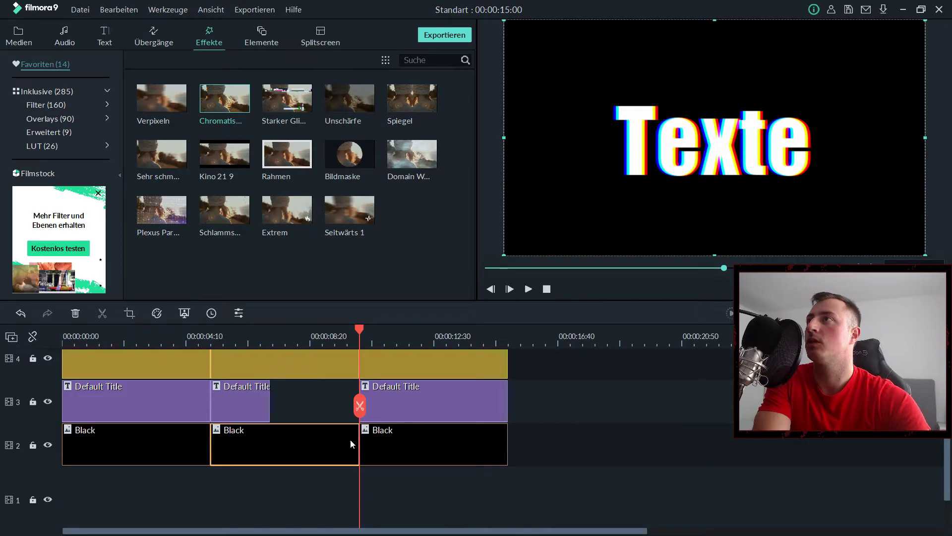
{"action": "left_click", "coordinate": [314, 370]}
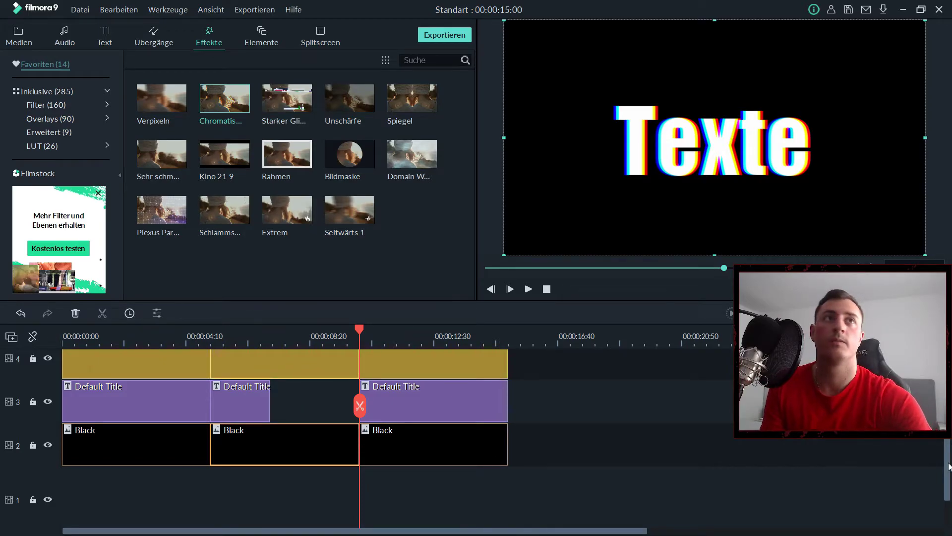
{"action": "left_click_drag", "start_coordinate": [949, 466], "coordinate": [947, 421]}
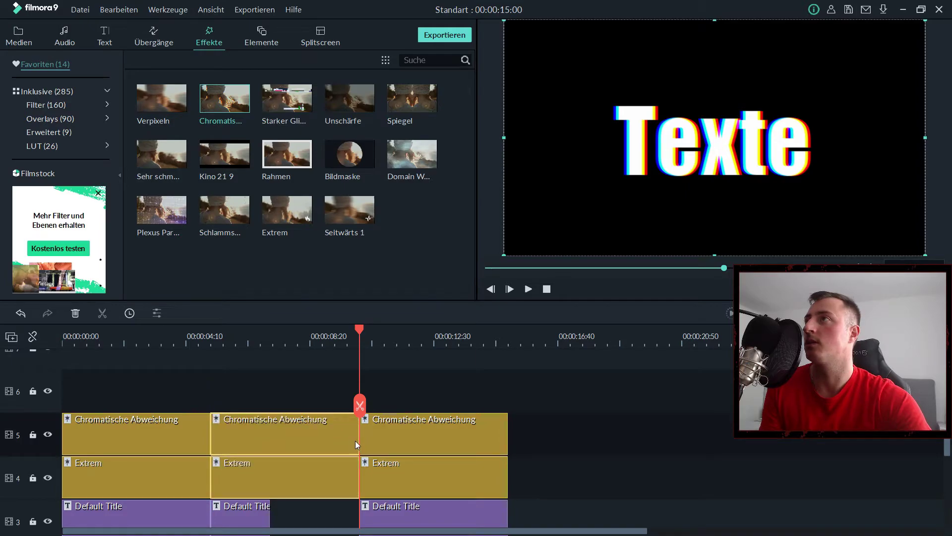
{"action": "left_click_drag", "start_coordinate": [358, 441], "coordinate": [271, 439]}
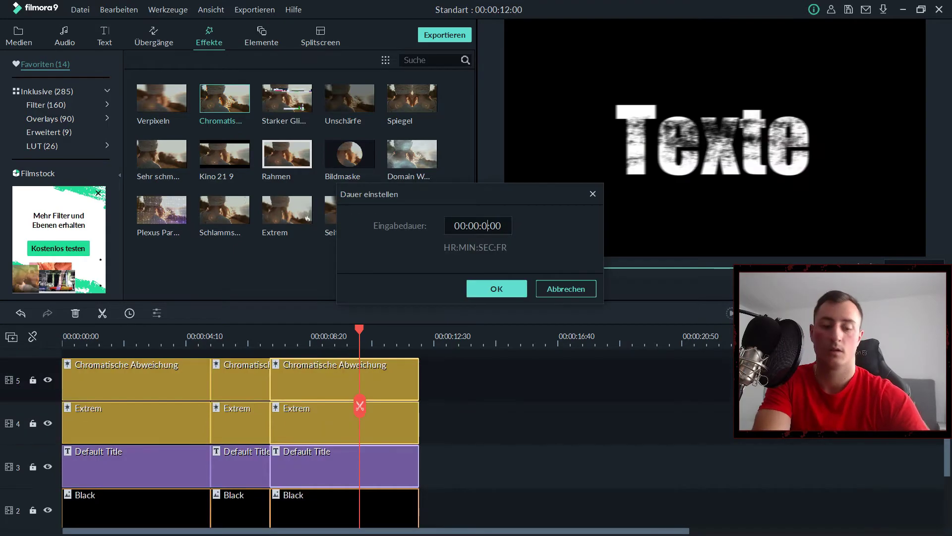
Step: Set the duration of the third set's clips to 2 seconds and preview the intro from the start
{"action": "type", "text": "2"}
{"action": "left_click", "coordinate": [496, 288]}
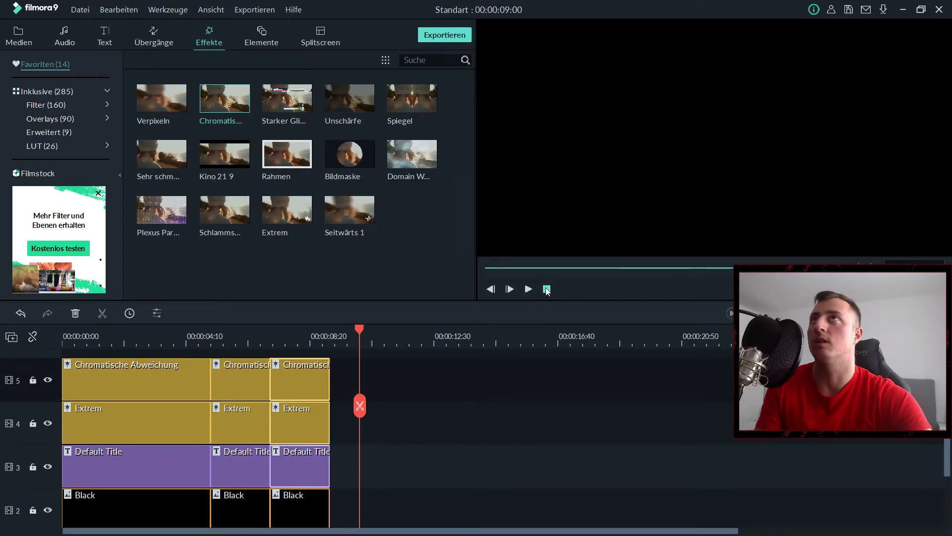
{"action": "key", "text": "space"}
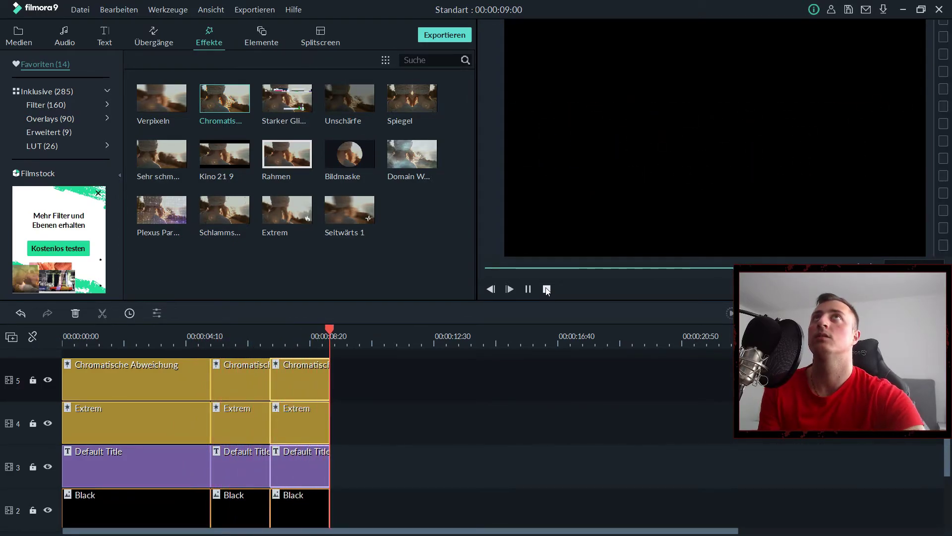
{"action": "left_click", "coordinate": [550, 293]}
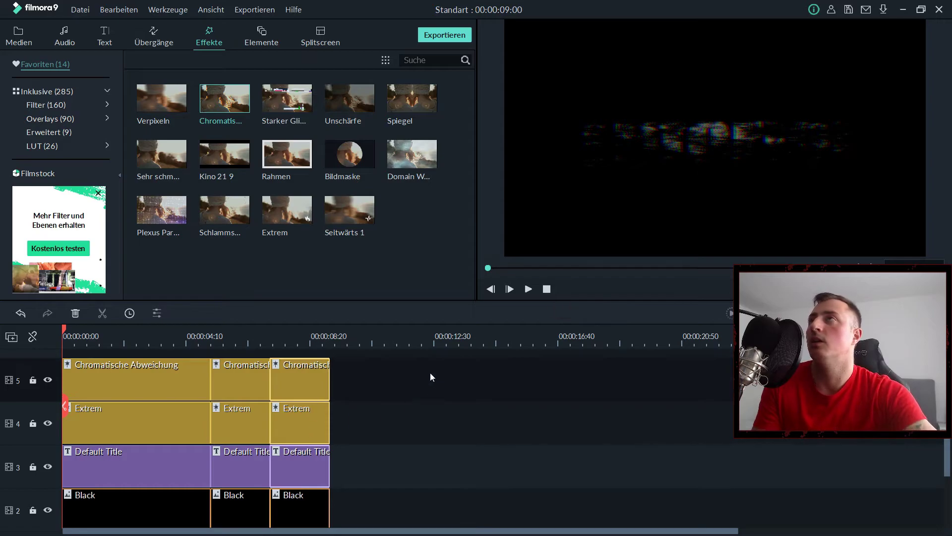
Step: Add the Glitch Soundeffekt from the Soundeffekte folder to the audio track at the start and delete the empty video track 1
{"action": "scroll", "coordinate": [64, 404], "scroll_direction": "down", "scroll_amount": 2}
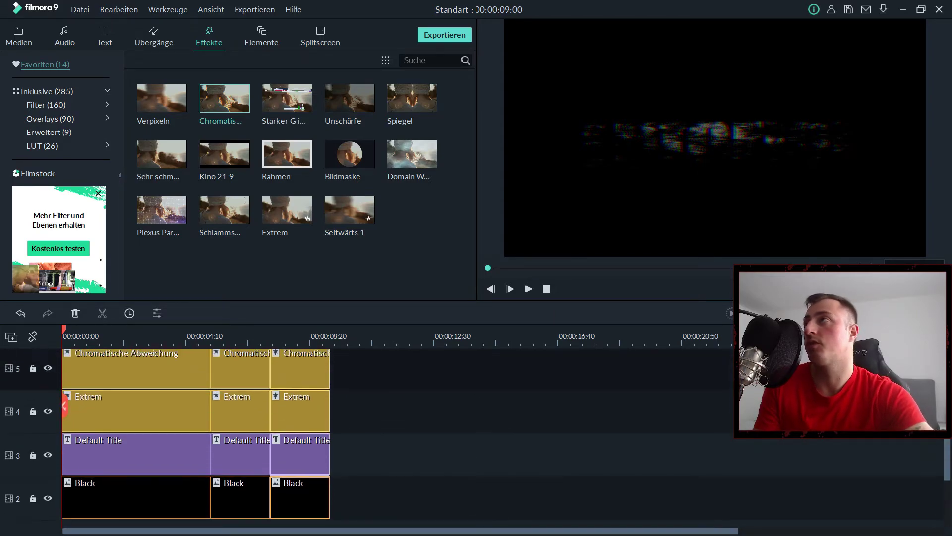
{"action": "scroll", "coordinate": [99, 495], "scroll_direction": "down", "scroll_amount": 1}
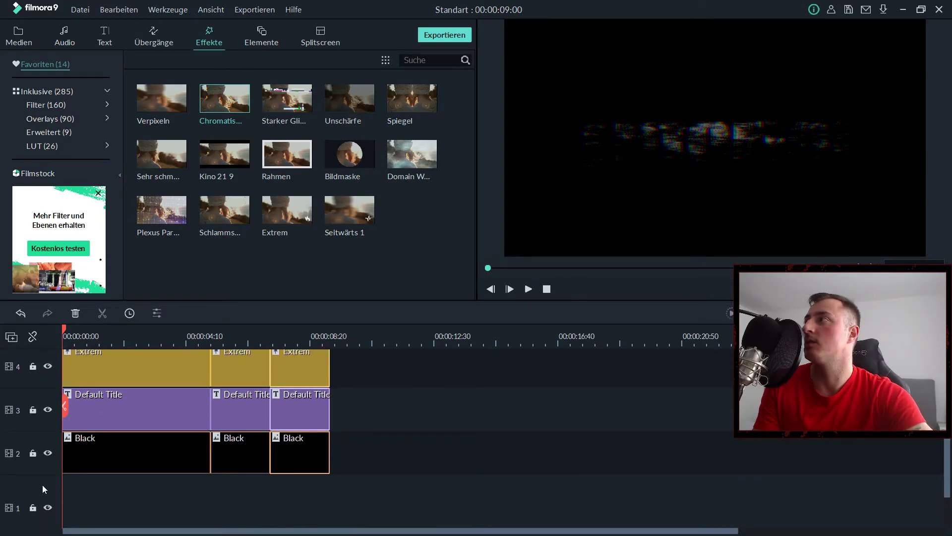
{"action": "left_click", "coordinate": [14, 44]}
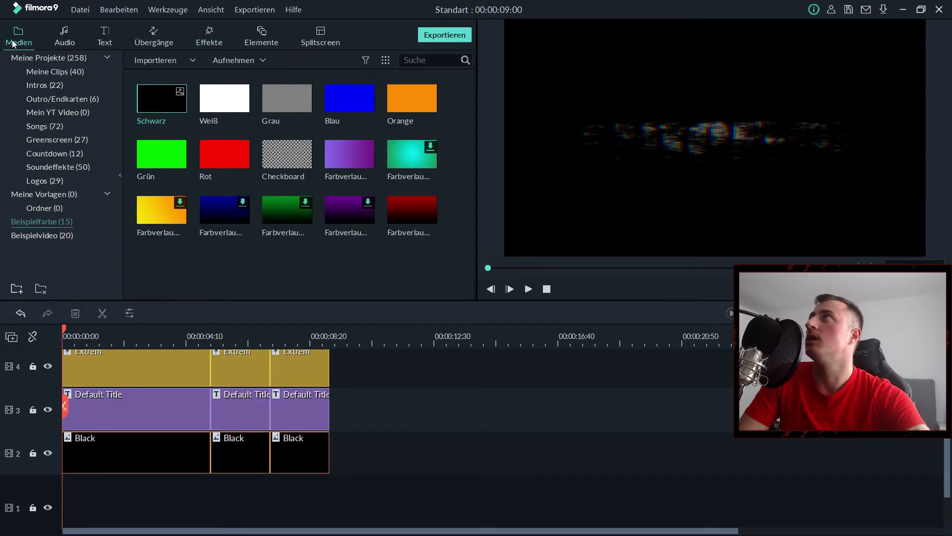
{"action": "left_click", "coordinate": [85, 170]}
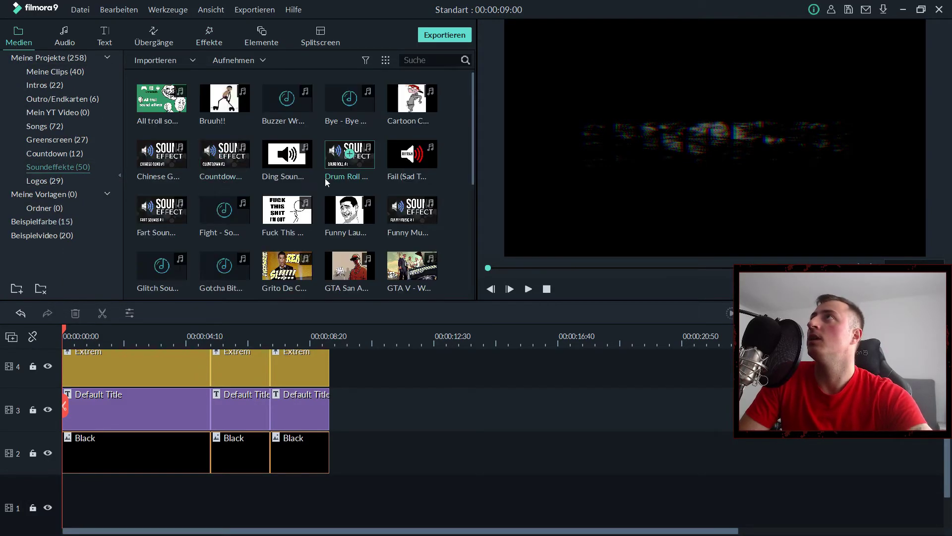
{"action": "scroll", "coordinate": [358, 197], "scroll_direction": "down", "scroll_amount": 3}
{"action": "scroll", "coordinate": [197, 216], "scroll_direction": "up", "scroll_amount": 3}
{"action": "left_click_drag", "start_coordinate": [162, 275], "coordinate": [40, 431]}
{"action": "right_click", "coordinate": [38, 407]}
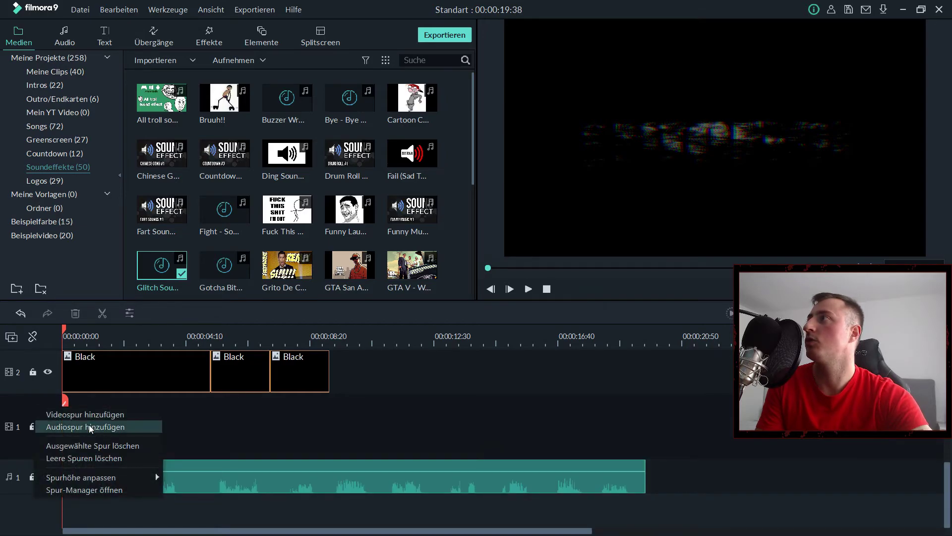
{"action": "left_click", "coordinate": [86, 445]}
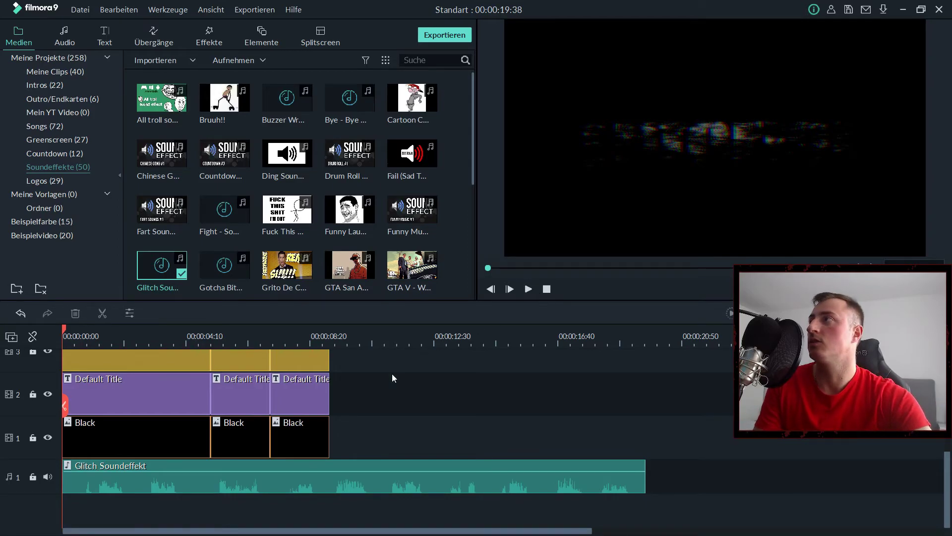
Step: Preview the intro with its sound and trim the end of the Glitch Soundeffekt clip to the end of the video clips
{"action": "key", "text": "space"}
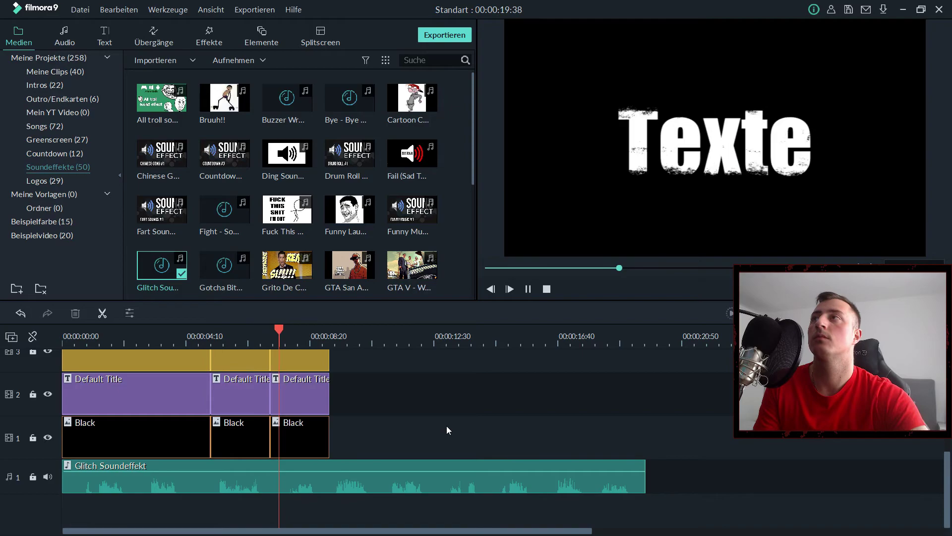
{"action": "key", "text": "space"}
{"action": "left_click", "coordinate": [546, 293]}
{"action": "left_click", "coordinate": [627, 487]}
{"action": "left_click_drag", "start_coordinate": [647, 481], "coordinate": [328, 472]}
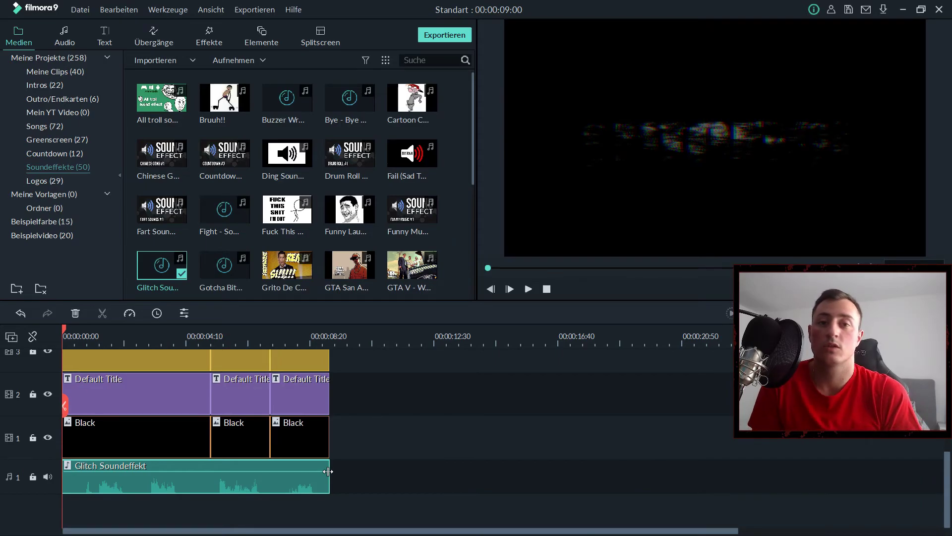